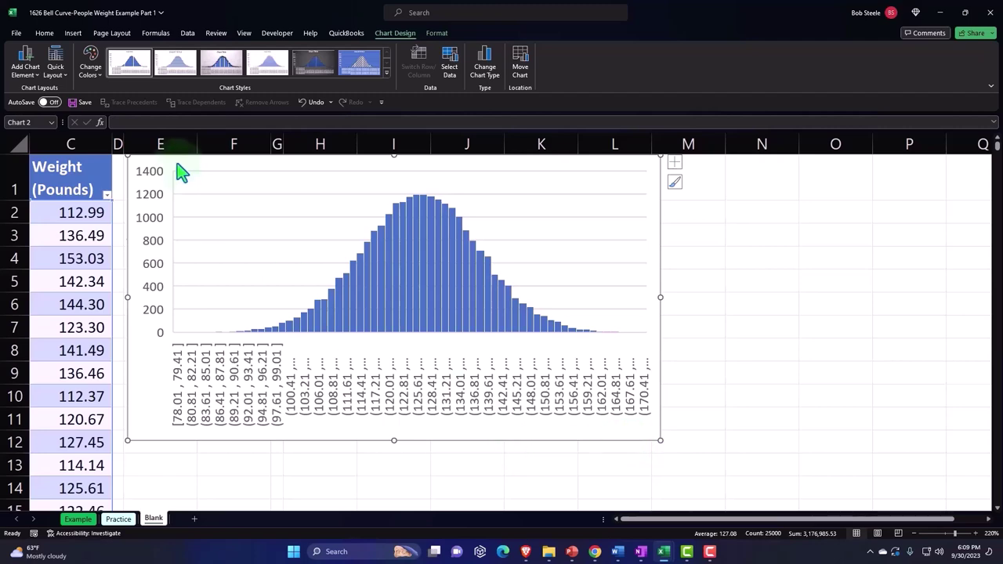
# - Move the weight histogram past column Q, clearing the cells beside the statistics table
pyautogui.moveTo(146, 385); pyautogui.dragTo(326, 408)
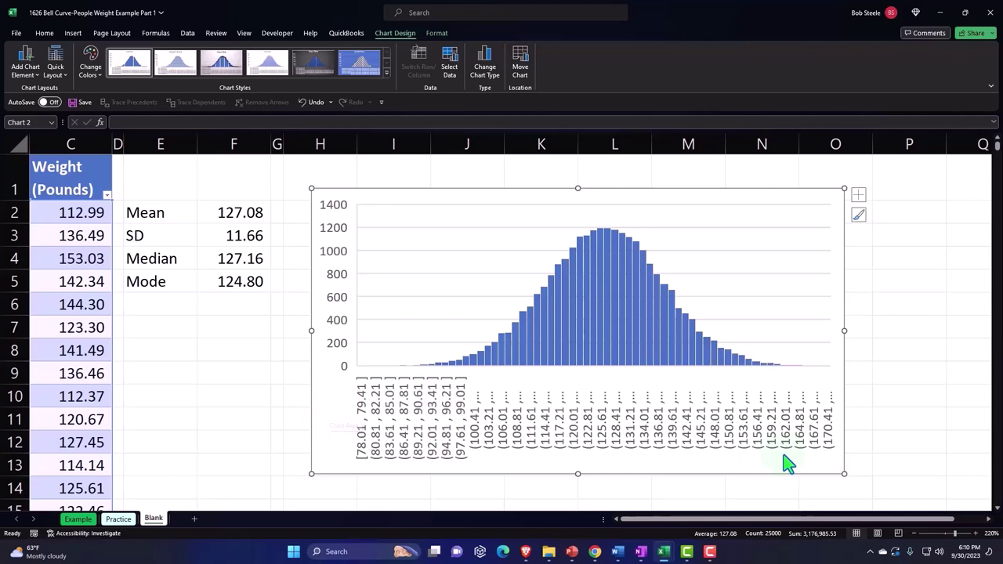
pyautogui.moveTo(844, 473); pyautogui.dragTo(922, 489)
pyautogui.moveTo(329, 407); pyautogui.dragTo(981, 421)
pyautogui.moveTo(916, 523); pyautogui.dragTo(927, 493)
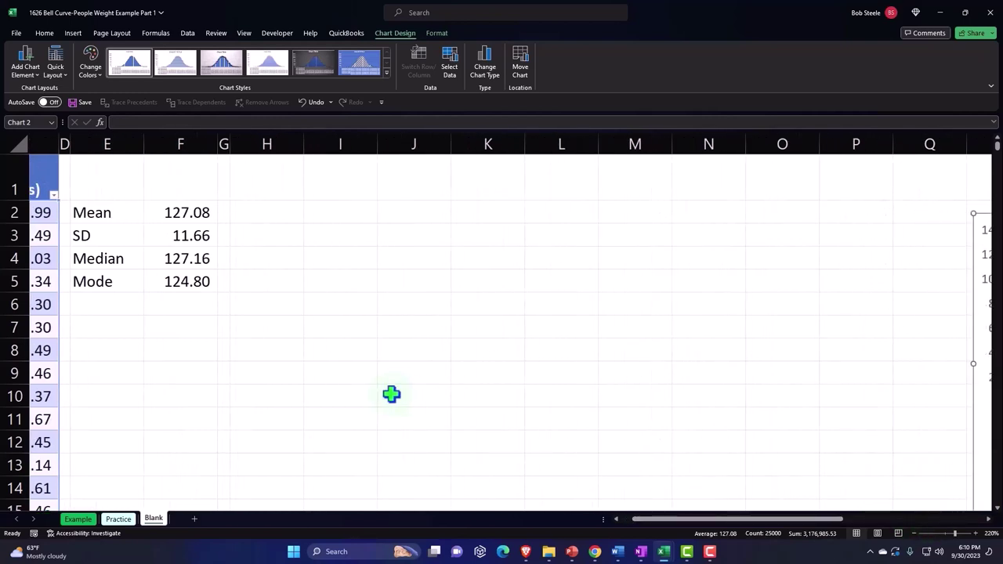
# - Enter the column headers X in cell H1 and P(x) in cell I1
pyautogui.click(350, 392)
pyautogui.click(265, 167)
pyautogui.press('Down')
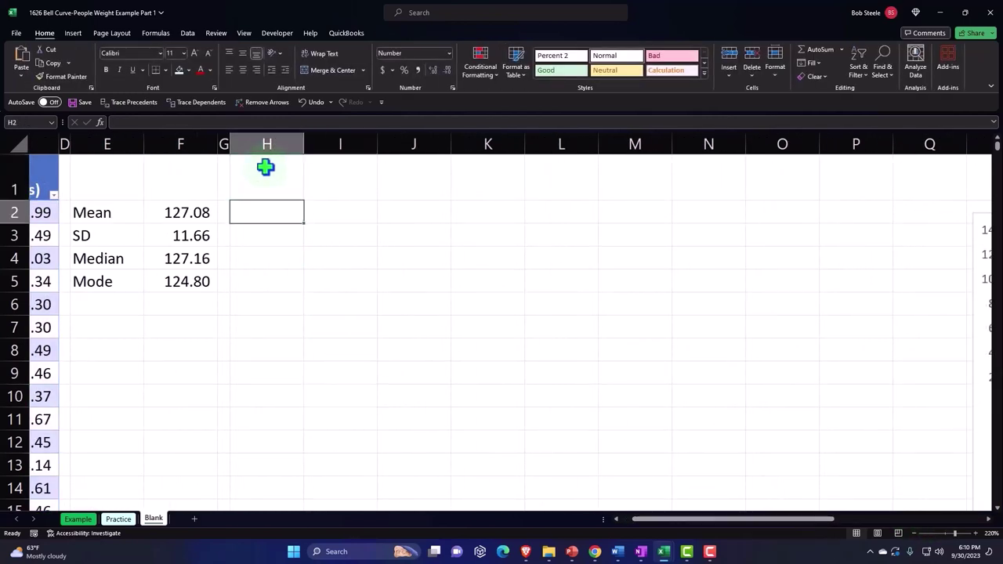
pyautogui.press('Left')
pyautogui.press('Left')
pyautogui.press('Left')
pyautogui.press('Left')
pyautogui.press('Left')
pyautogui.press('Right')
pyautogui.press('Right')
pyautogui.press('Right')
pyautogui.press('Right')
pyautogui.press('Right')
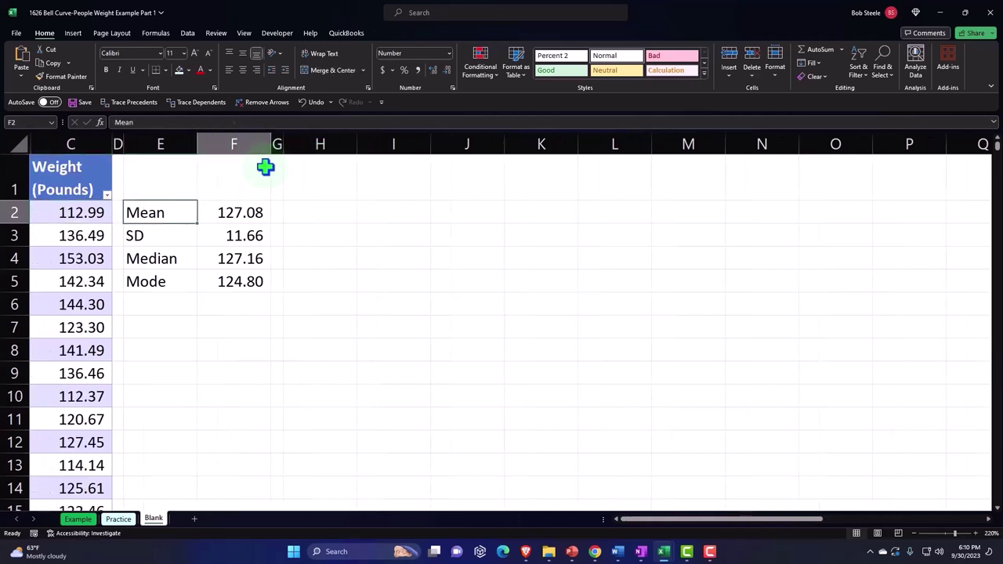
pyautogui.press('Up')
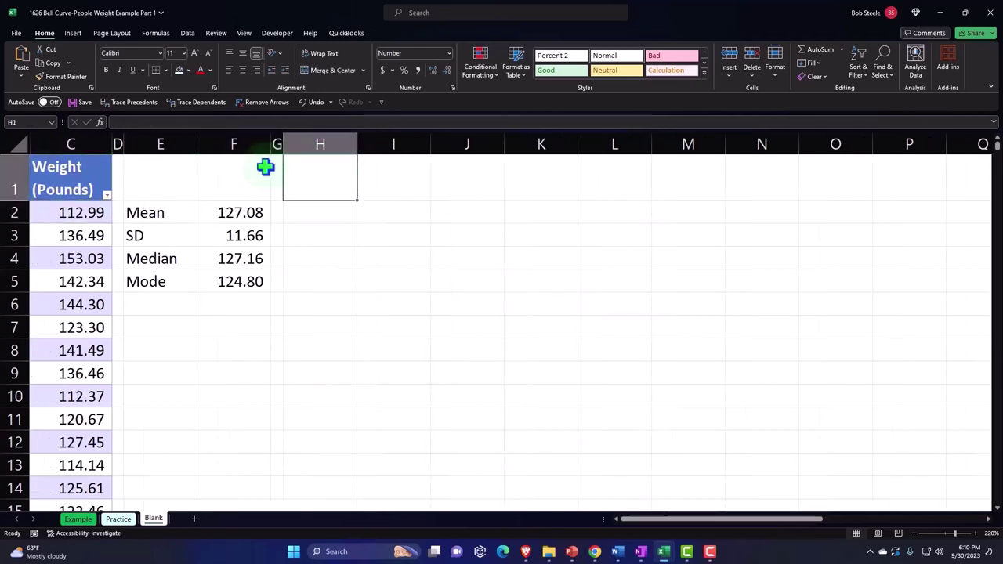
pyautogui.write('X')
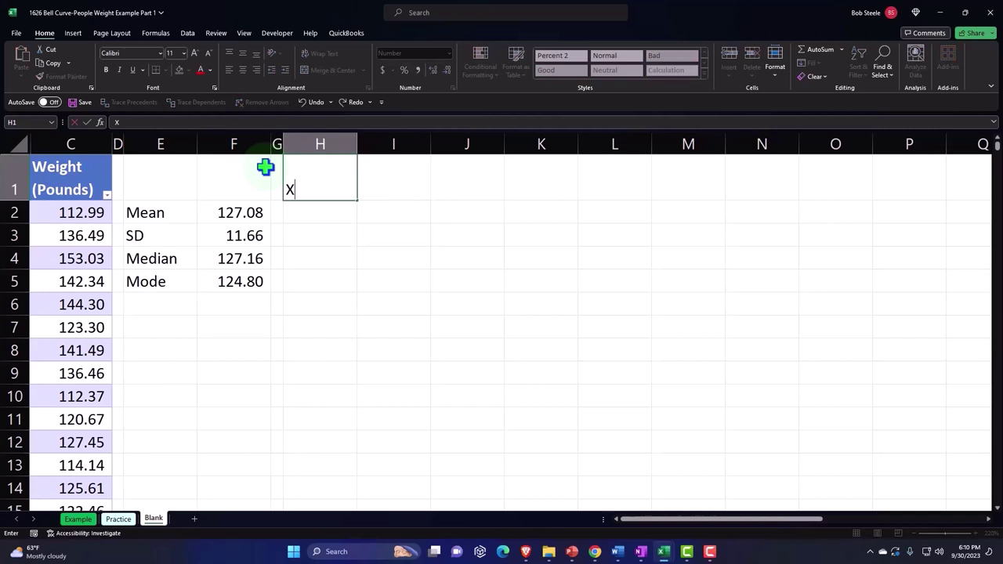
pyautogui.press('Tab')
pyautogui.write('P')
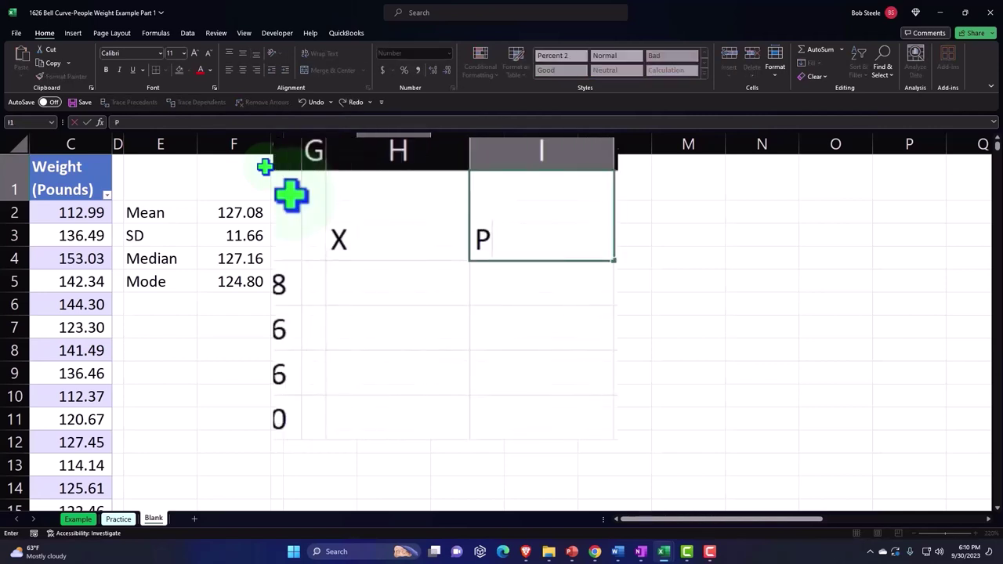
pyautogui.write('(x)')
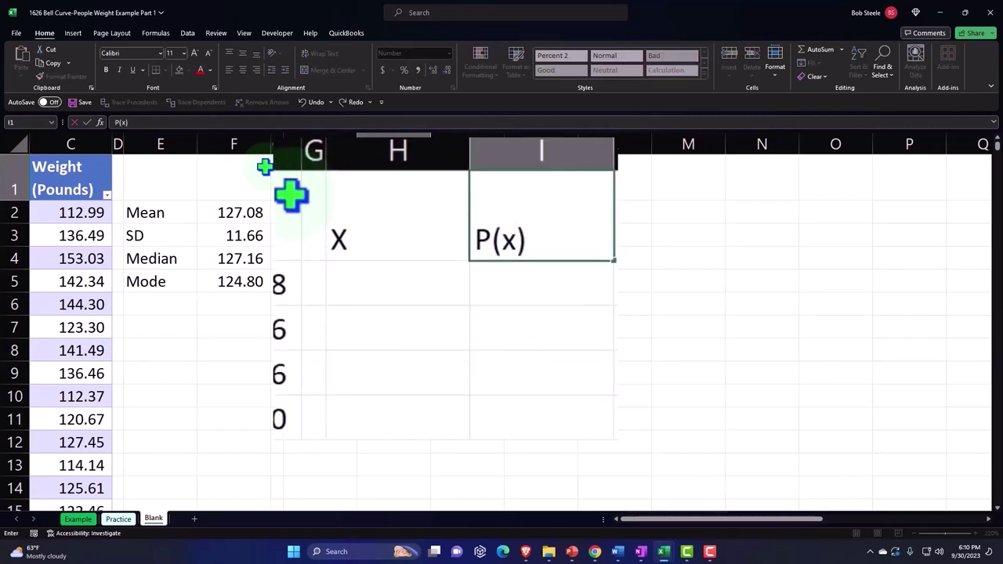
pyautogui.press('Return')
# - Format the headers in H1:I1 with a black fill, white font and centered alignment
pyautogui.click(354, 175)
pyautogui.moveTo(358, 175); pyautogui.dragTo(382, 170)
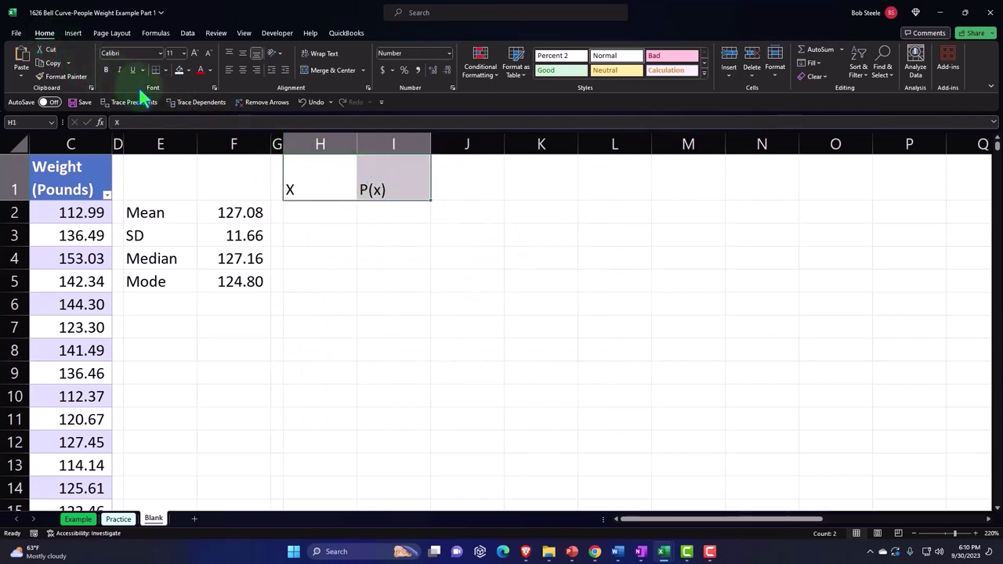
pyautogui.click(188, 69)
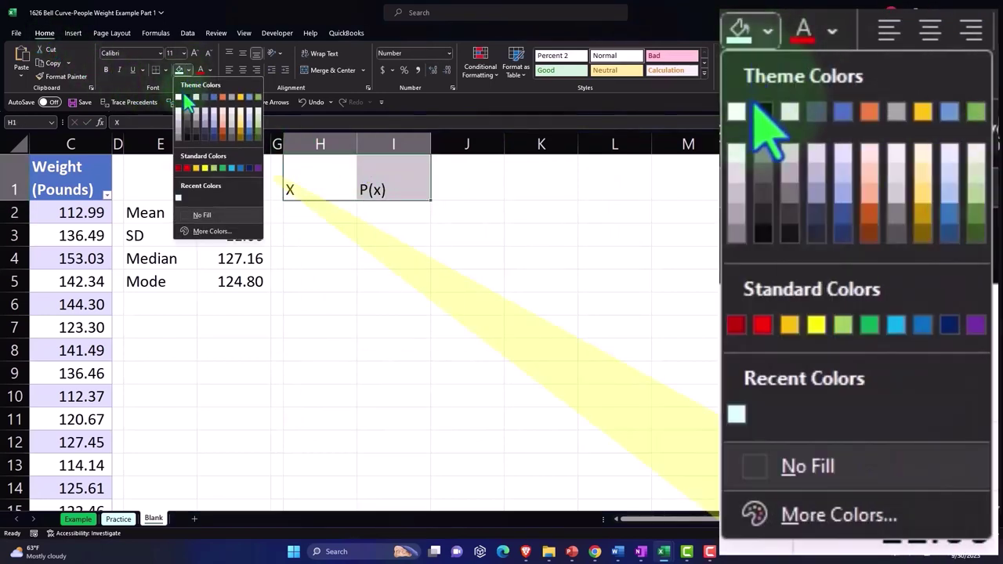
pyautogui.click(187, 96)
pyautogui.click(210, 70)
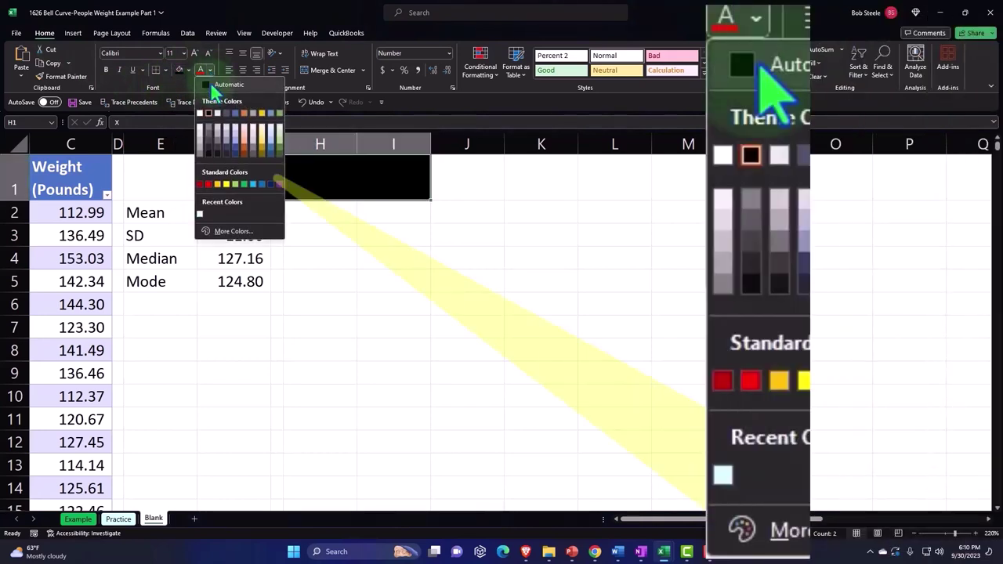
pyautogui.click(205, 97)
pyautogui.click(242, 72)
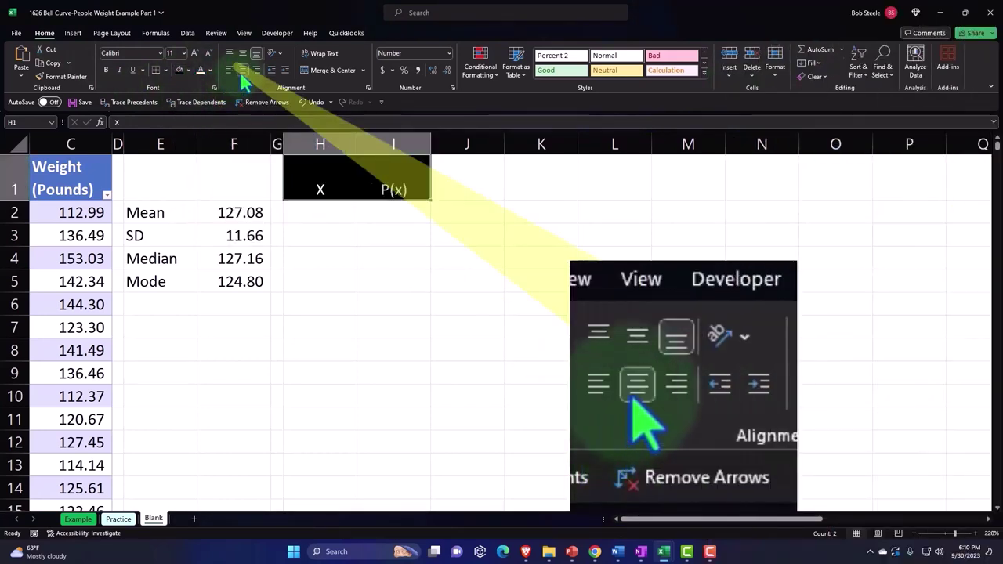
# - Narrow column H under the X header to about two-thirds of its width
pyautogui.click(342, 255)
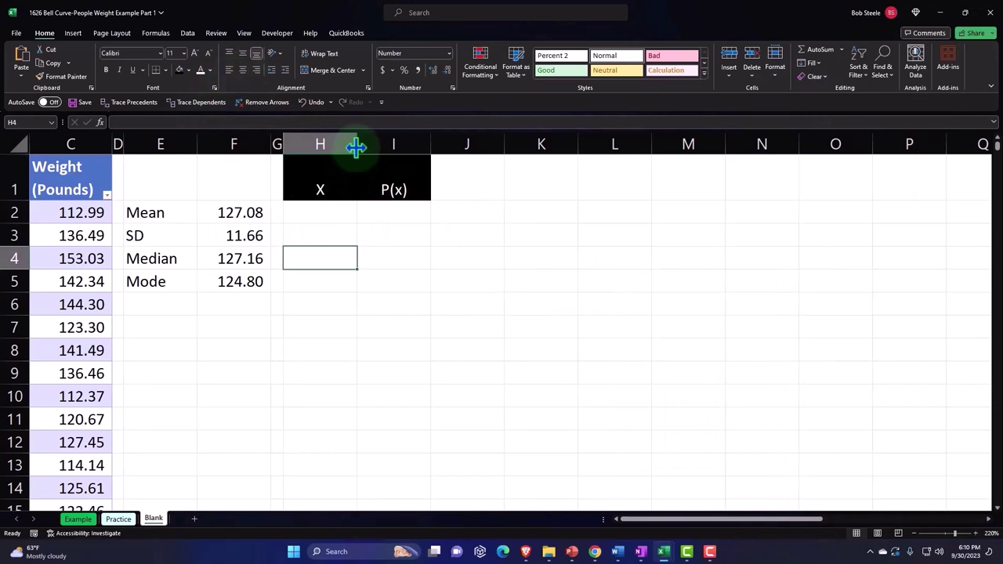
pyautogui.moveTo(354, 147); pyautogui.dragTo(329, 149)
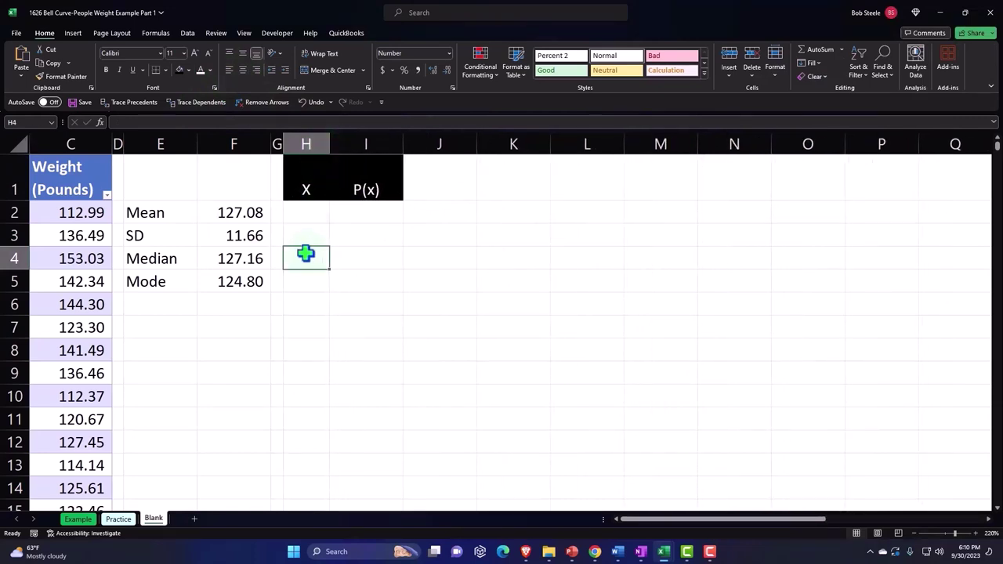
pyautogui.click(165, 327)
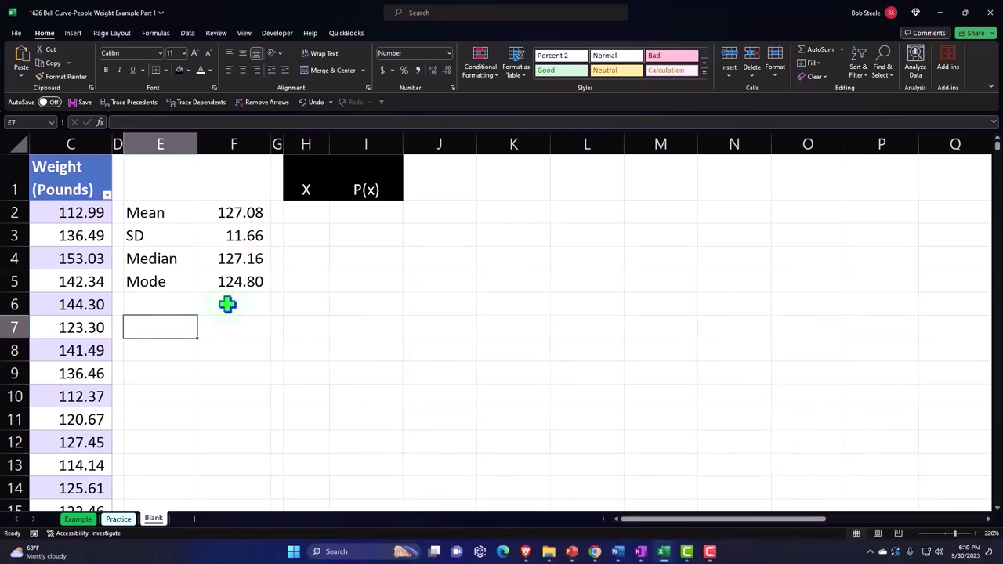
pyautogui.click(311, 214)
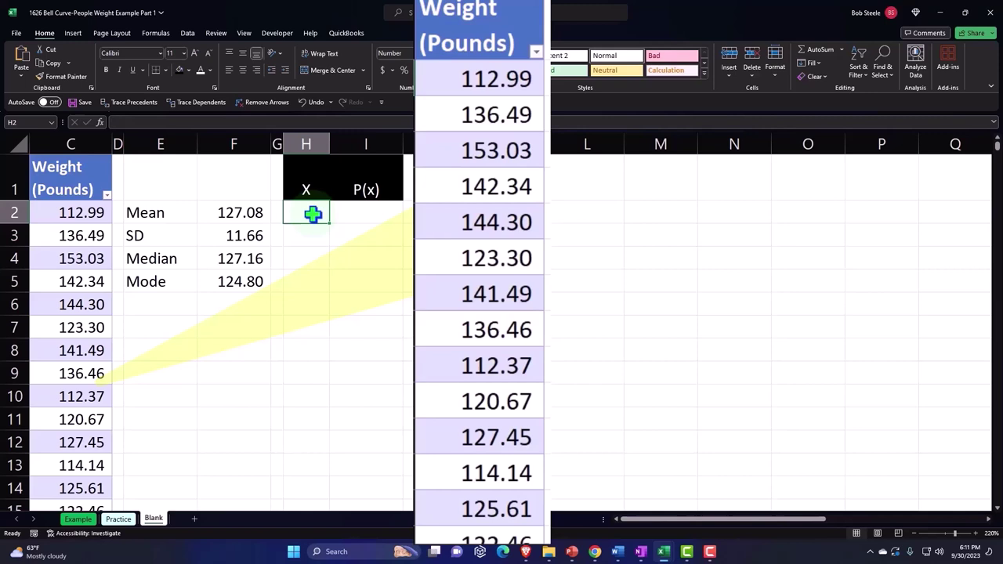
# - Label cell E7 "# of SD" and enter 4 as its value in F7
pyautogui.click(170, 330)
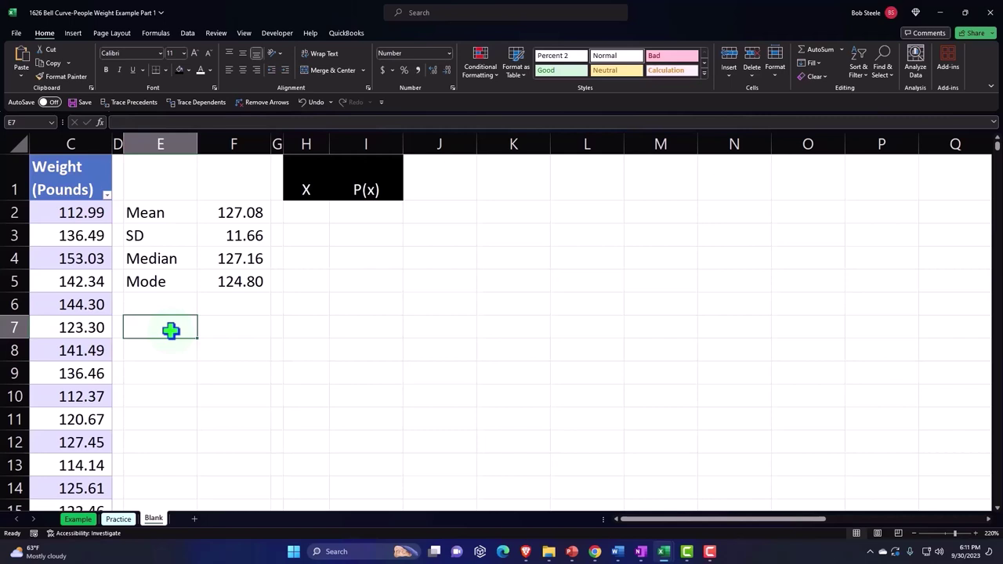
pyautogui.write('# of SD')
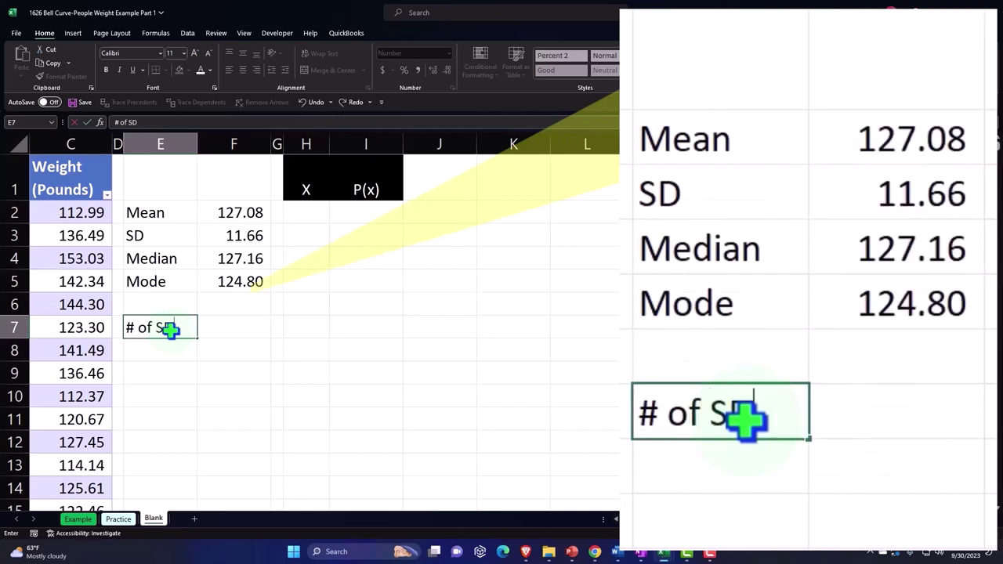
pyautogui.press('Tab')
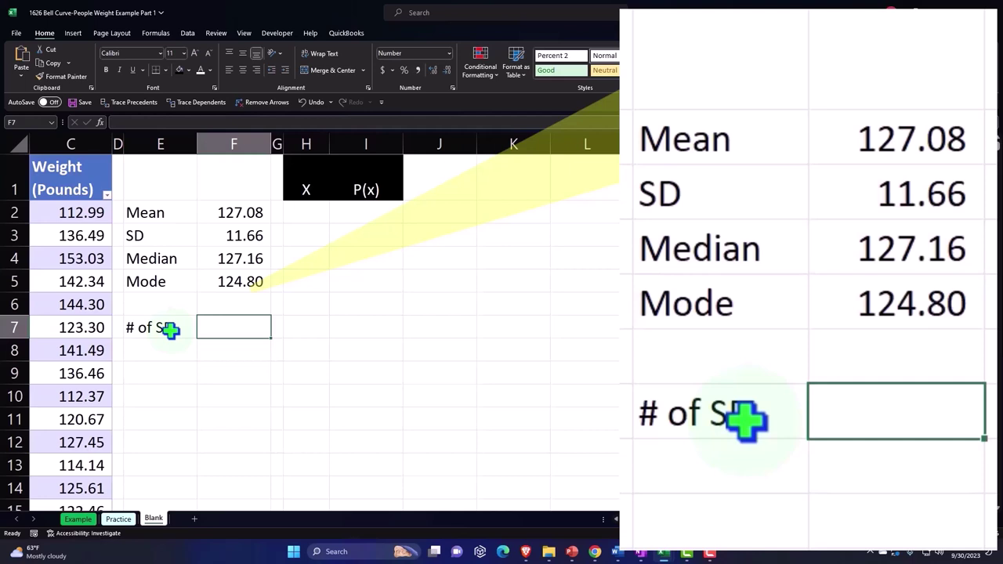
pyautogui.write('=')
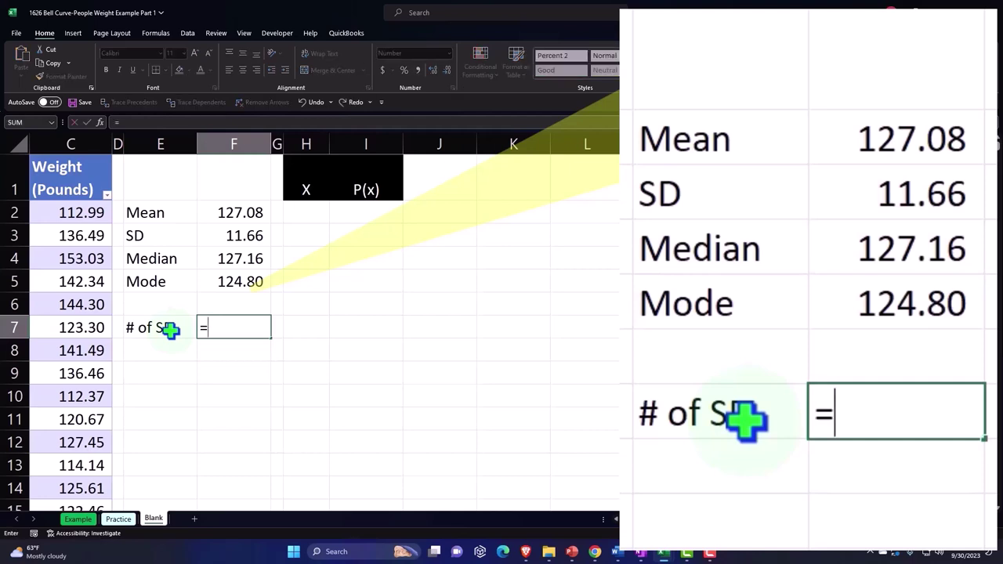
pyautogui.press('BackSpace')
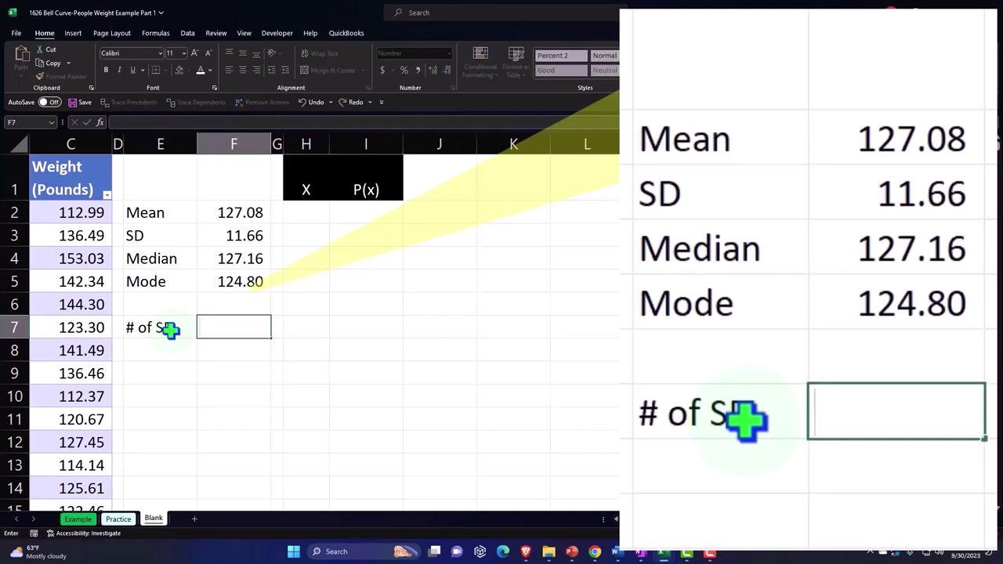
pyautogui.write('4')
pyautogui.press('Return')
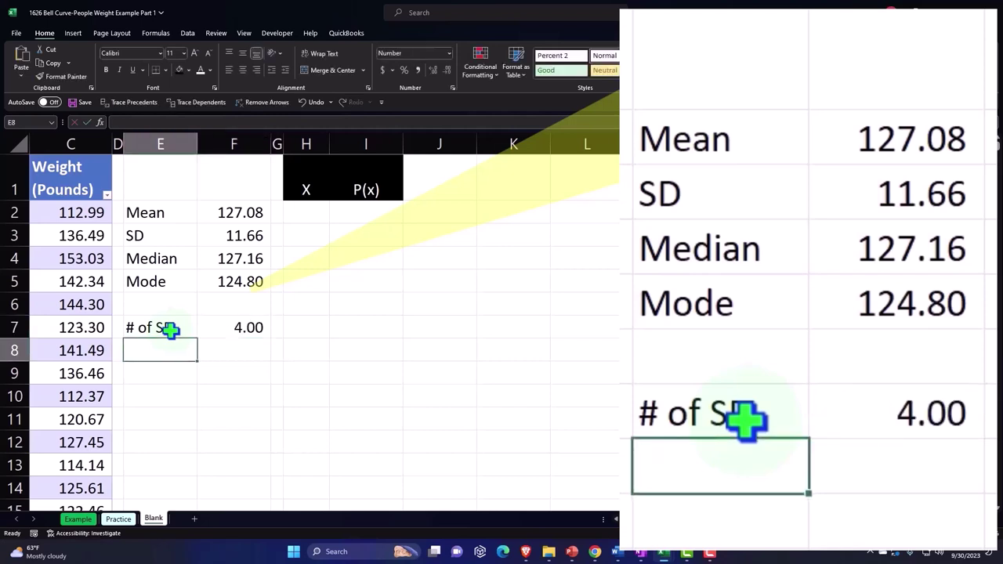
# - Add the labels "Lower X" in E8 and "Upper X" in E9
pyautogui.write('Lower ')
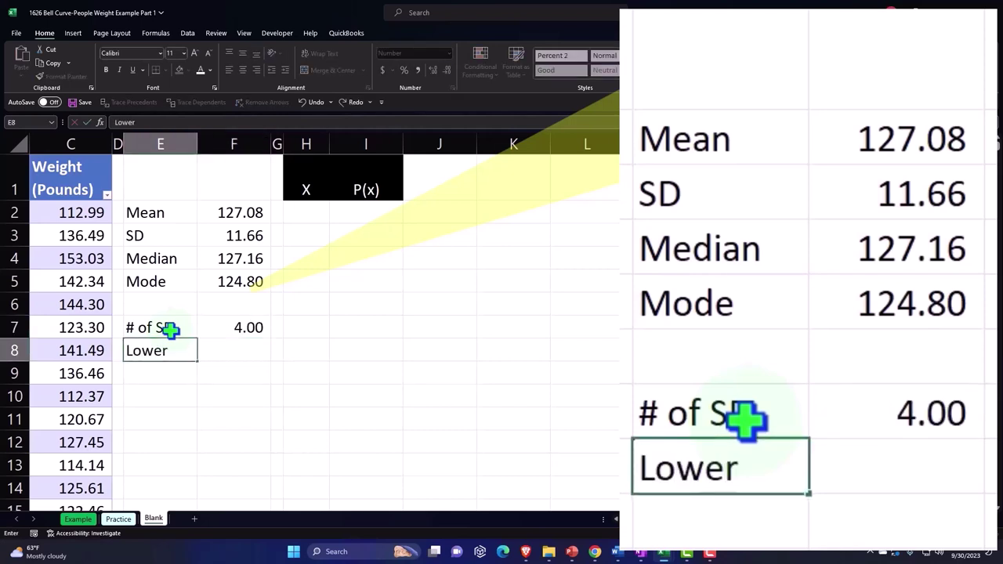
pyautogui.write('X')
pyautogui.press('Return')
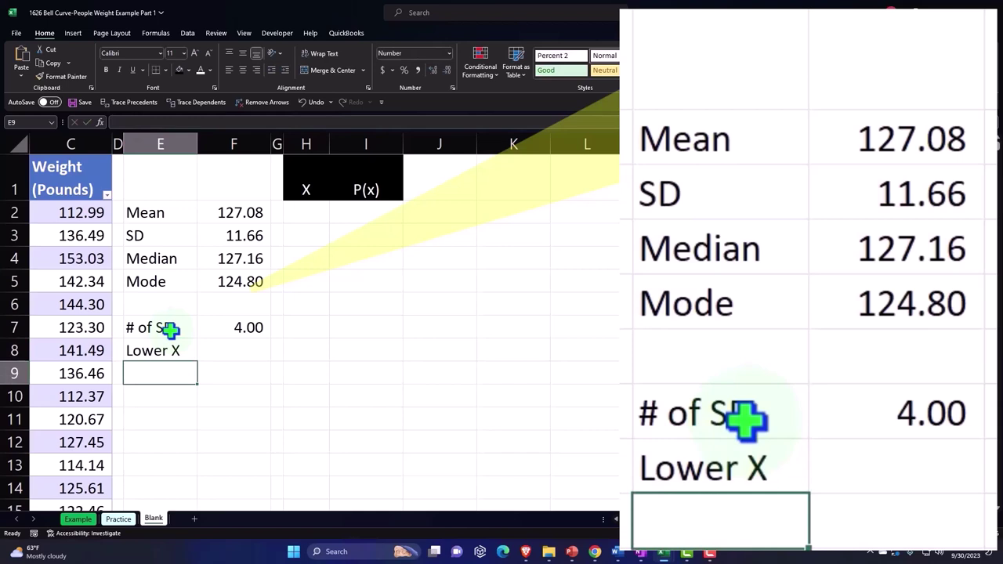
pyautogui.write('Upper X')
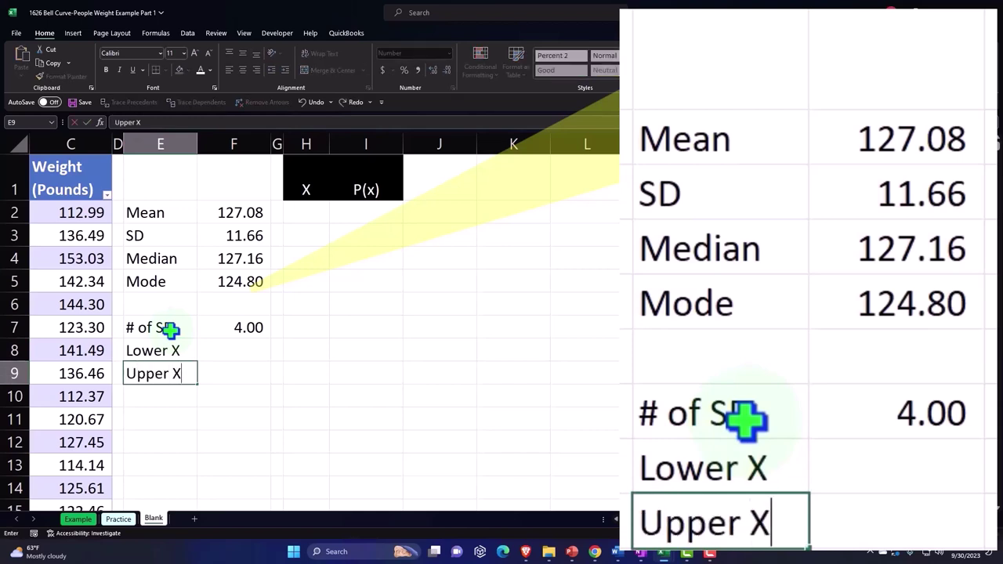
pyautogui.press('Up')
# - Calculate Lower X in F8 as the mean minus the SD times the number of SDs, using =F2-F3*F7
pyautogui.press('Right')
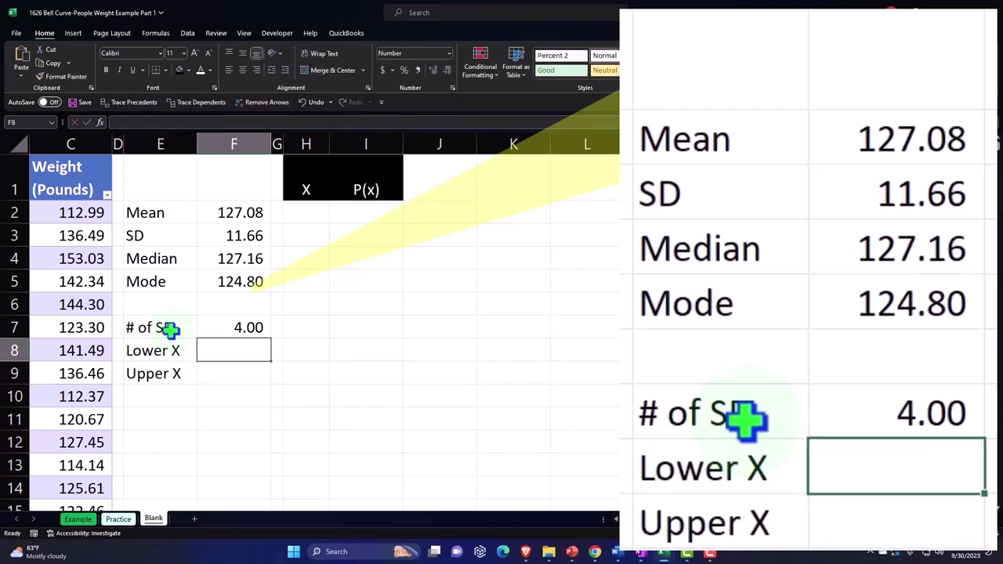
pyautogui.write('=')
pyautogui.press('Up')
pyautogui.press('Up')
pyautogui.press('Up')
pyautogui.press('Up')
pyautogui.press('Up')
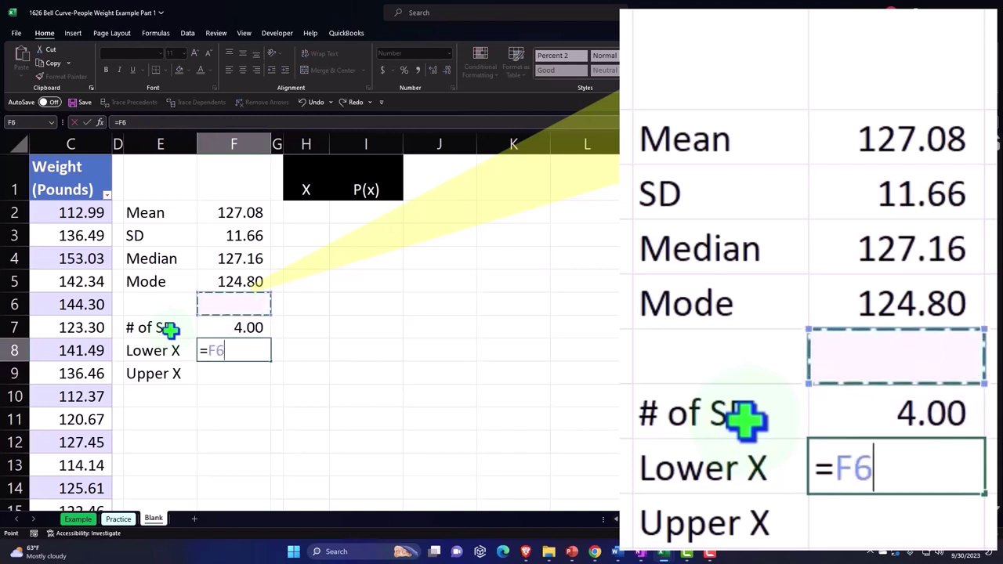
pyautogui.press('Up')
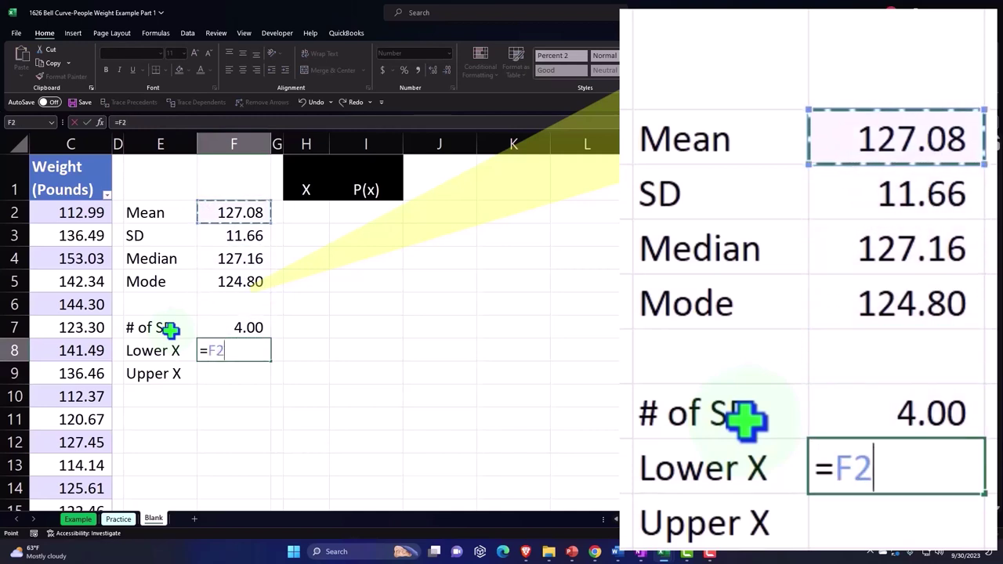
pyautogui.write('-')
pyautogui.press('Up')
pyautogui.press('Up')
pyautogui.press('Up')
pyautogui.press('Up')
pyautogui.press('Up')
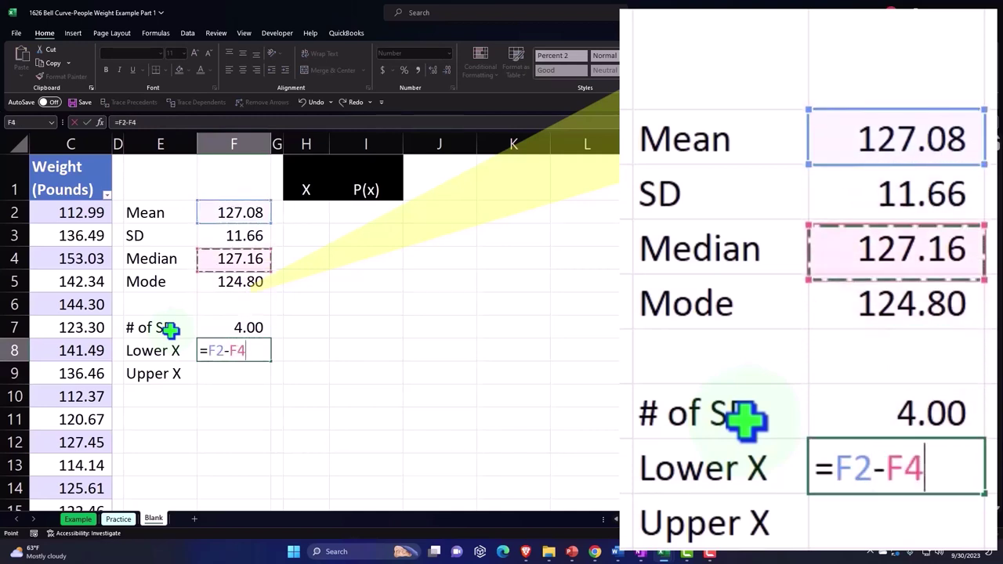
pyautogui.write('*')
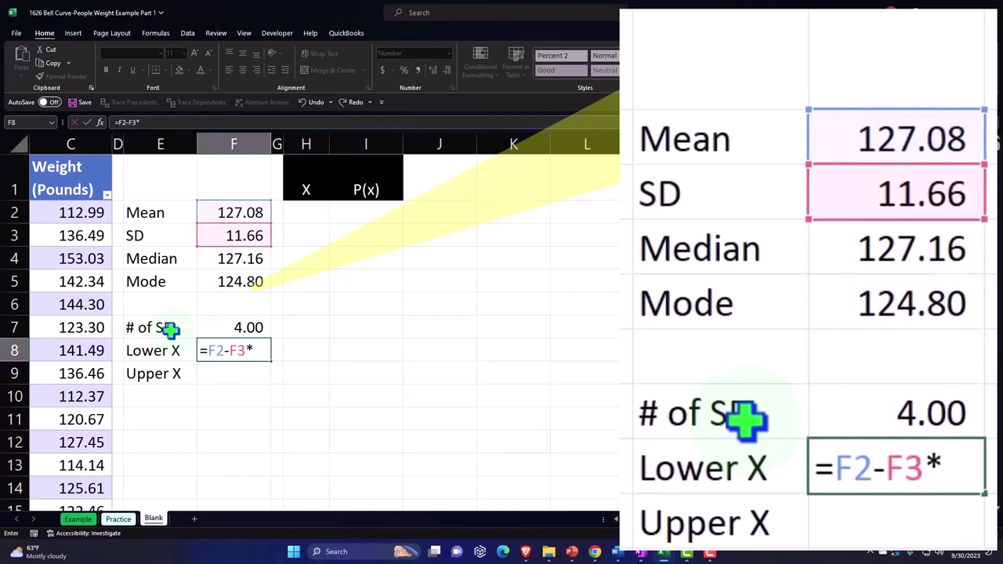
pyautogui.press('Up')
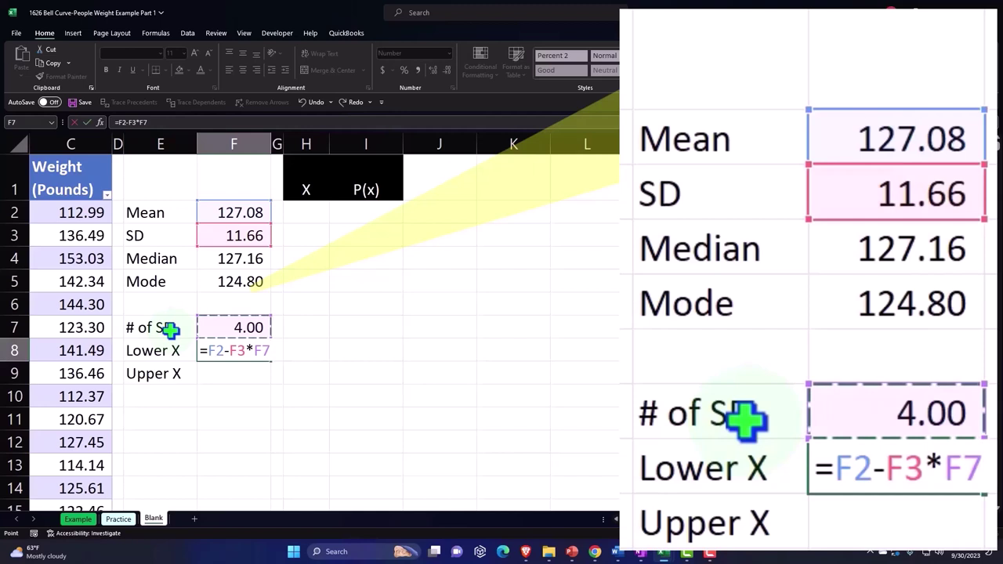
pyautogui.press('Return')
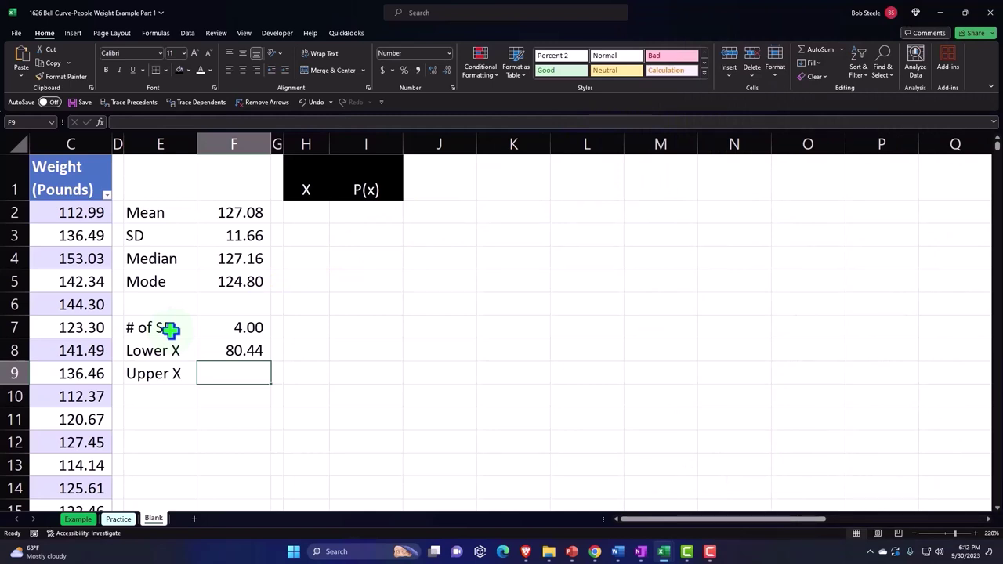
# - Calculate Upper X in F9 as the mean plus the SD times the number of SDs, using =F2+F3*F7
pyautogui.write('=')
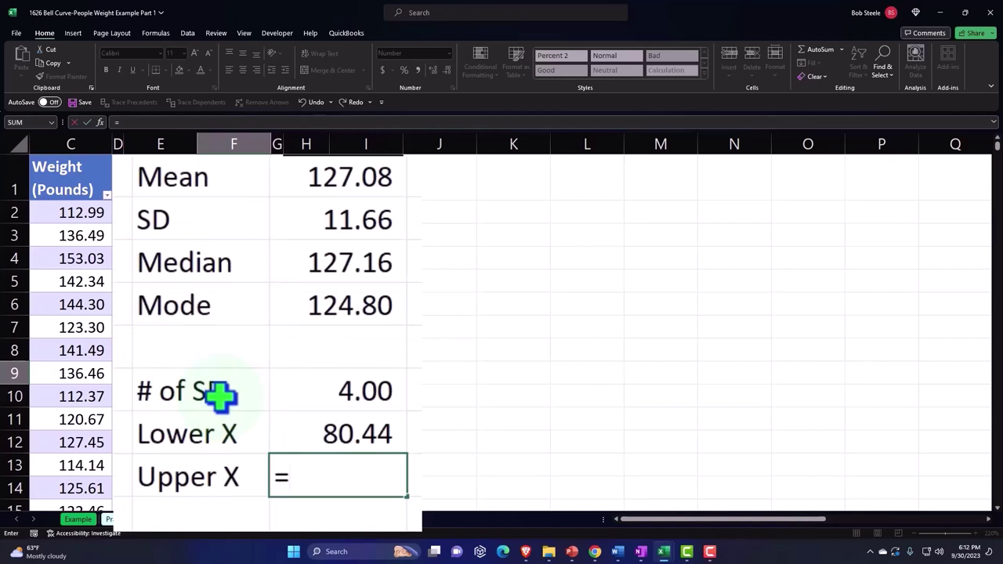
pyautogui.press('Up')
pyautogui.press('Up')
pyautogui.press('Up')
pyautogui.press('Up')
pyautogui.press('Up')
pyautogui.press('Up')
pyautogui.press('Up')
pyautogui.press('Up')
pyautogui.press('Up')
pyautogui.press('Up')
pyautogui.press('Up')
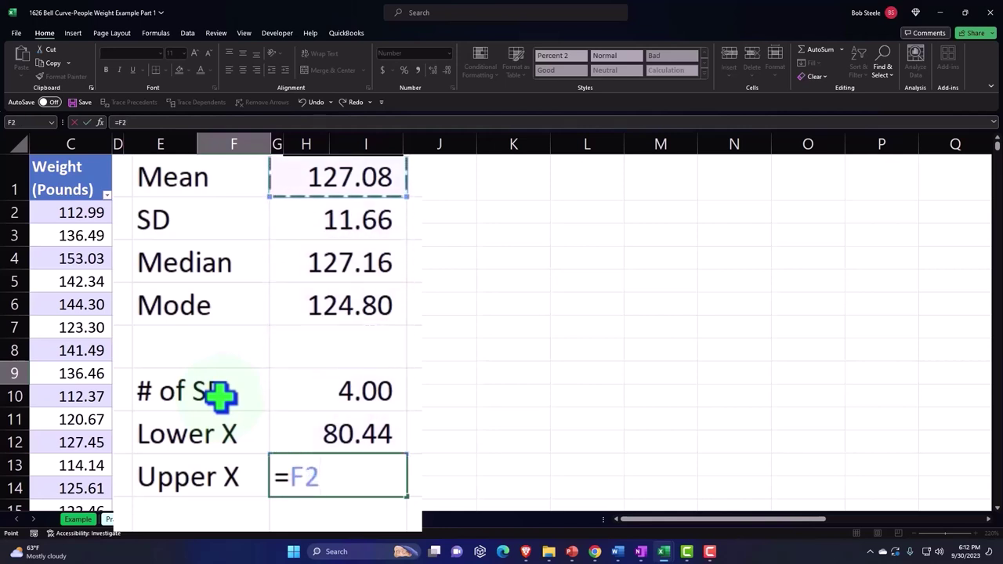
pyautogui.write('+')
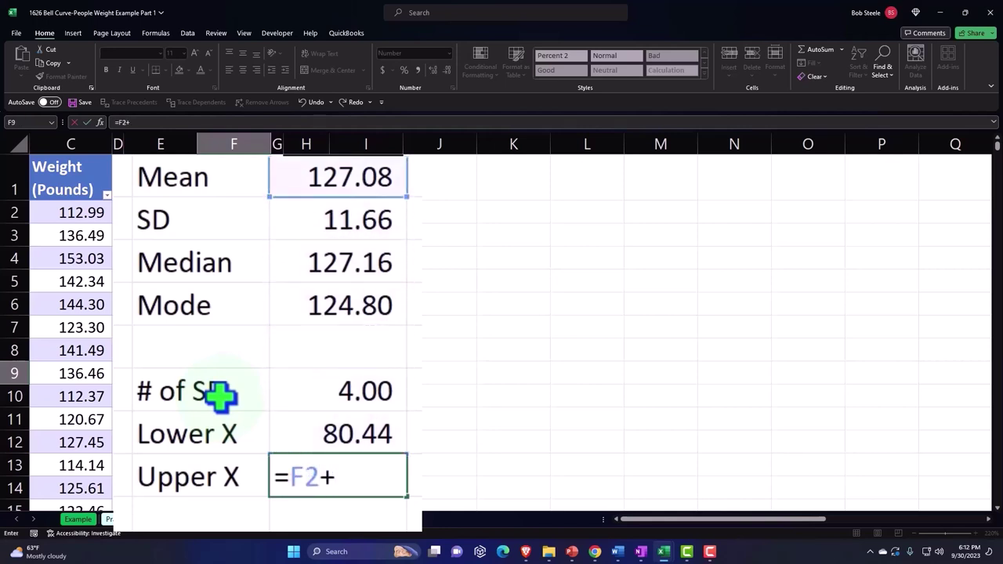
pyautogui.press('Up')
pyautogui.press('Up')
pyautogui.press('Up')
pyautogui.press('Up')
pyautogui.press('Up')
pyautogui.press('Up')
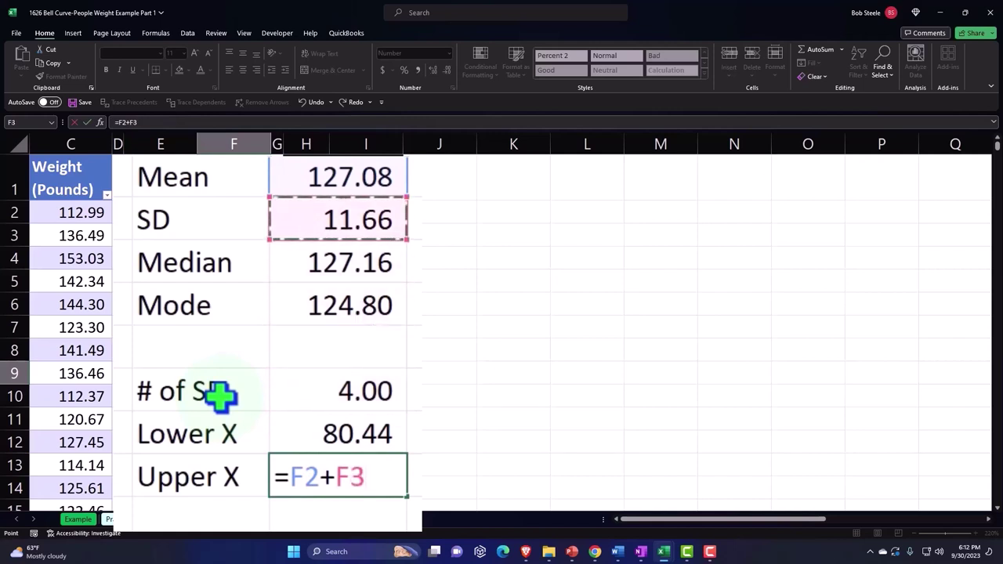
pyautogui.write('*')
pyautogui.press('Up')
pyautogui.press('Up')
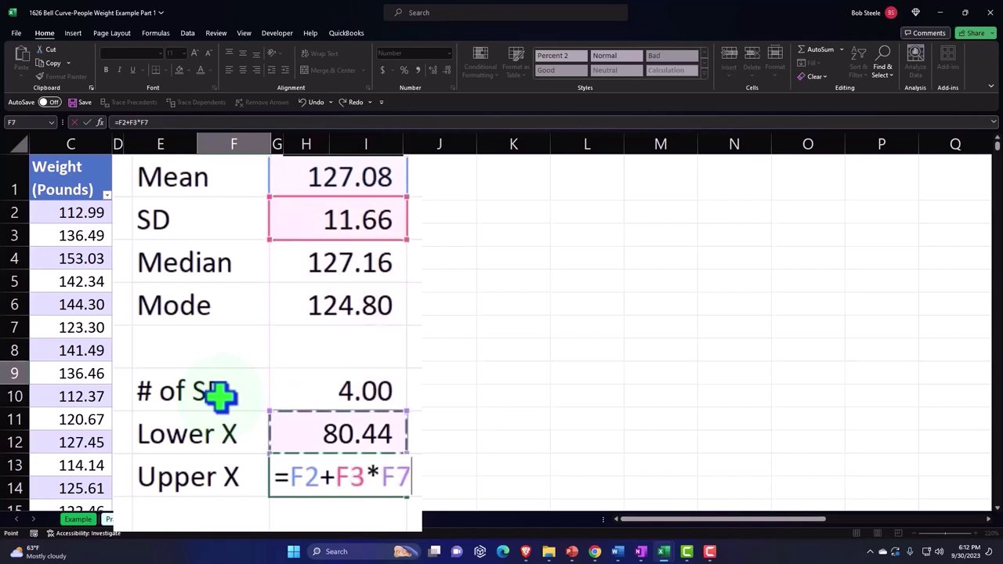
pyautogui.press('Return')
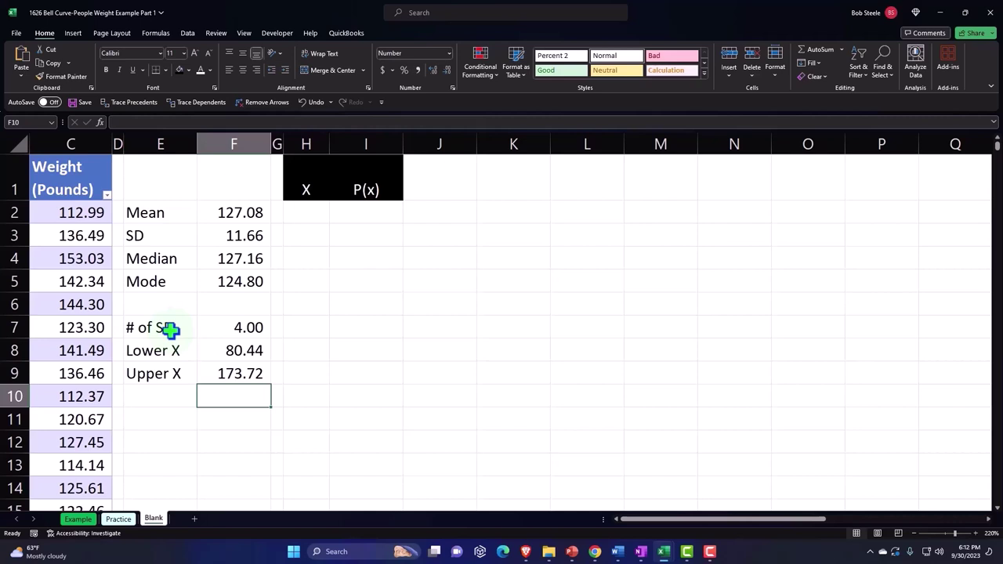
# - Enter 80 as the first X value in H2 and format it with no decimal places
pyautogui.press('Down')
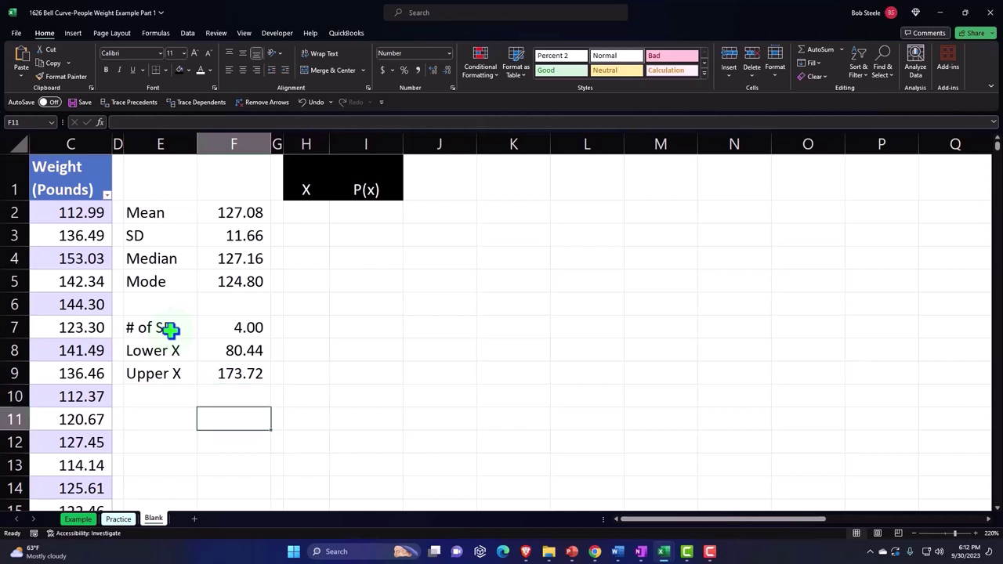
pyautogui.press('Right')
pyautogui.press('Up')
pyautogui.press('Up')
pyautogui.press('Up')
pyautogui.press('Up')
pyautogui.press('Up')
pyautogui.press('Up')
pyautogui.press('Up')
pyautogui.press('Up')
pyautogui.press('Up')
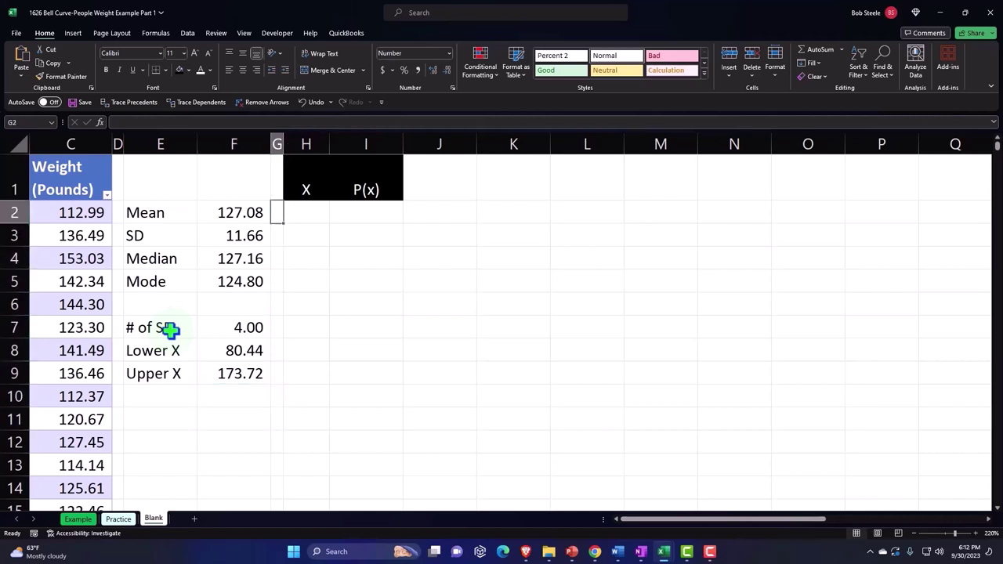
pyautogui.press('Right')
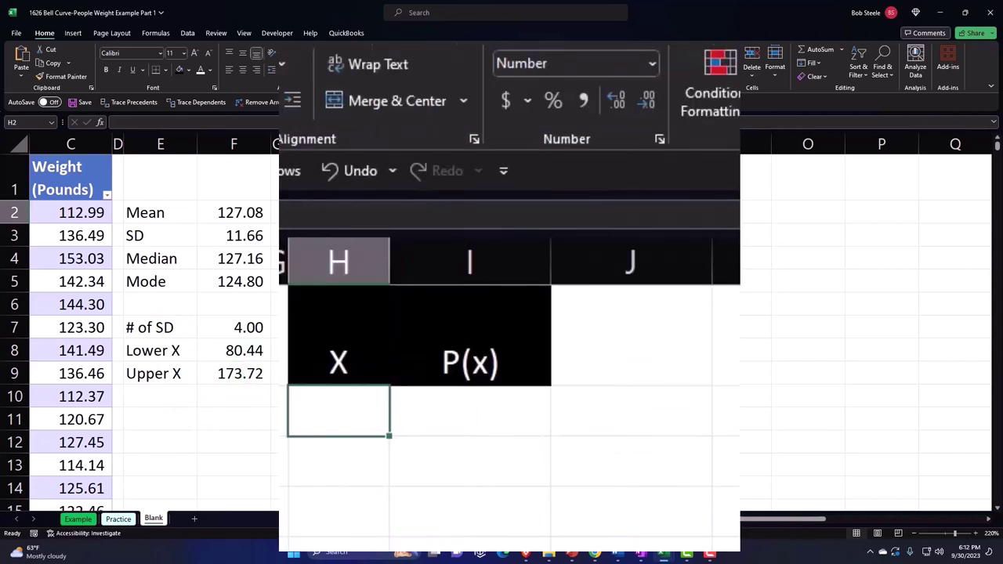
pyautogui.write('80')
pyautogui.press('Return')
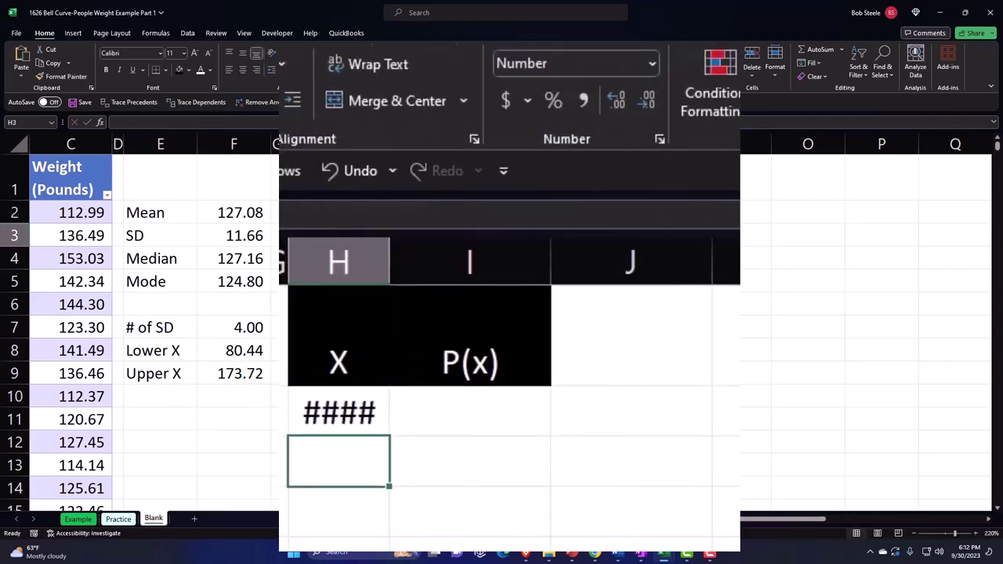
pyautogui.click(340, 427)
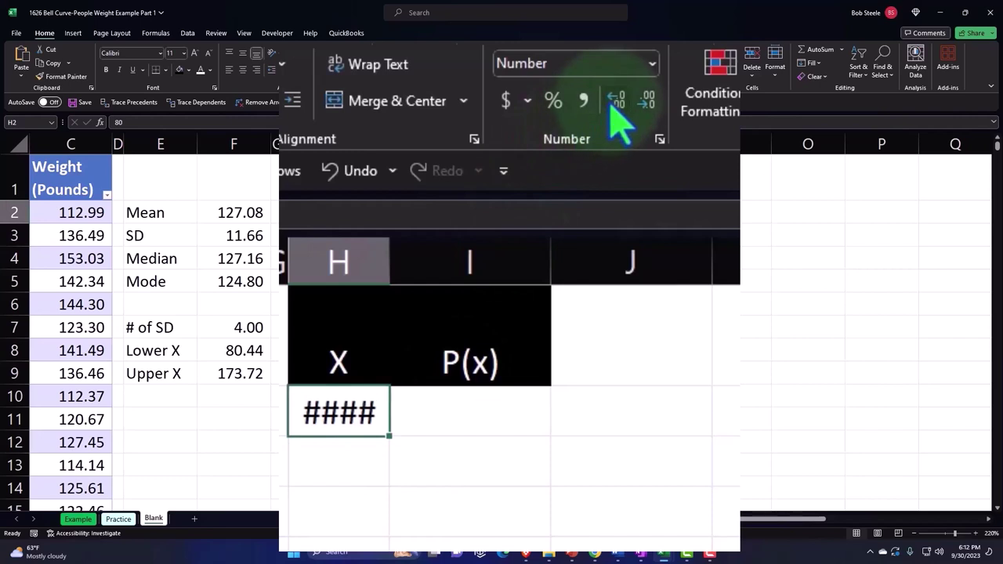
pyautogui.click(658, 110)
pyautogui.click(658, 110)
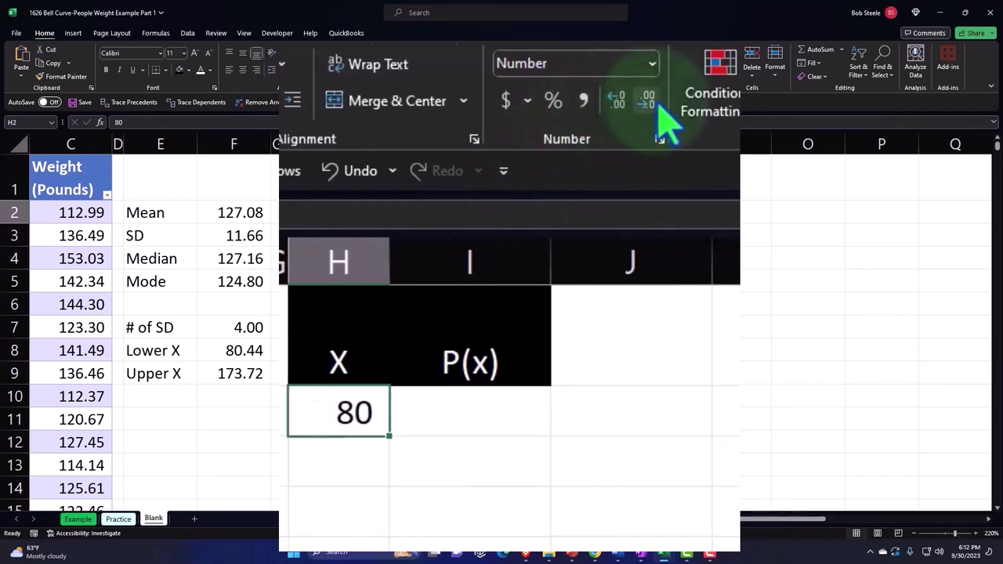
# - Enter 81 as the second X value in H3 and format it with no decimal places
pyautogui.click(363, 455)
pyautogui.write('81')
pyautogui.press('Return')
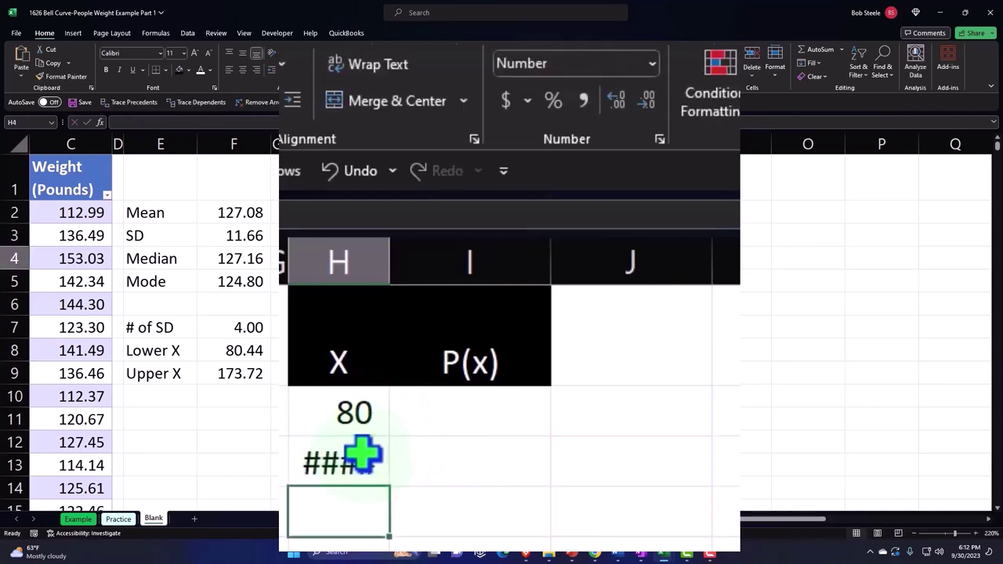
pyautogui.click(362, 454)
pyautogui.click(648, 101)
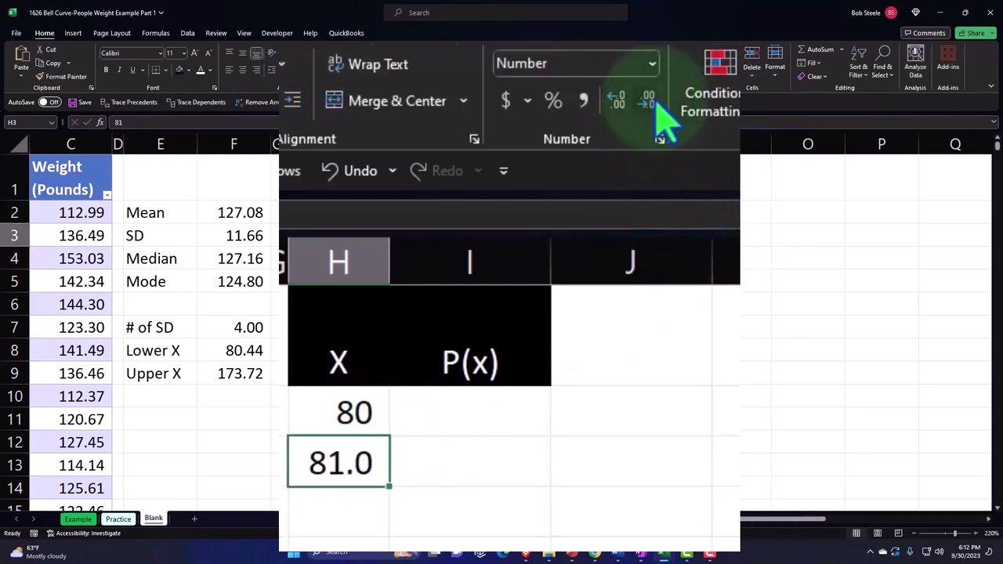
pyautogui.click(647, 101)
# - Extend the series from H2:H3 down column H through row 96 in increments of one
pyautogui.moveTo(365, 409); pyautogui.dragTo(355, 455)
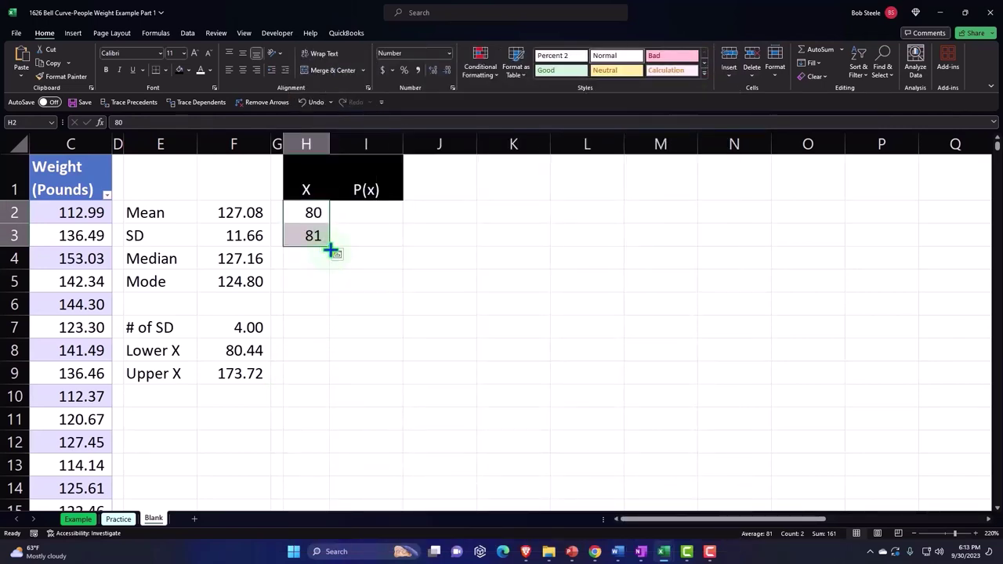
pyautogui.moveTo(332, 249); pyautogui.dragTo(339, 530)
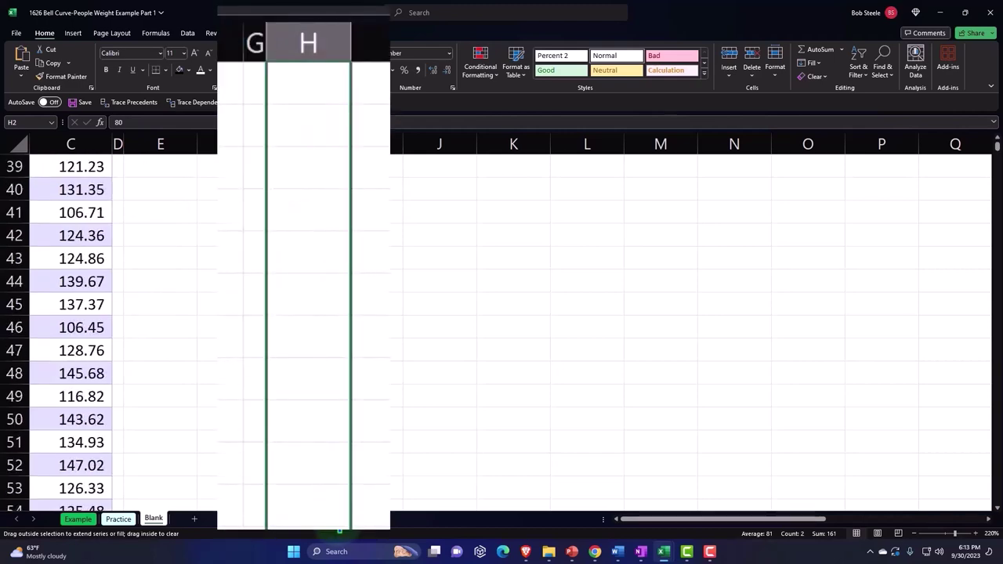
pyautogui.moveTo(340, 531); pyautogui.dragTo(368, 461)
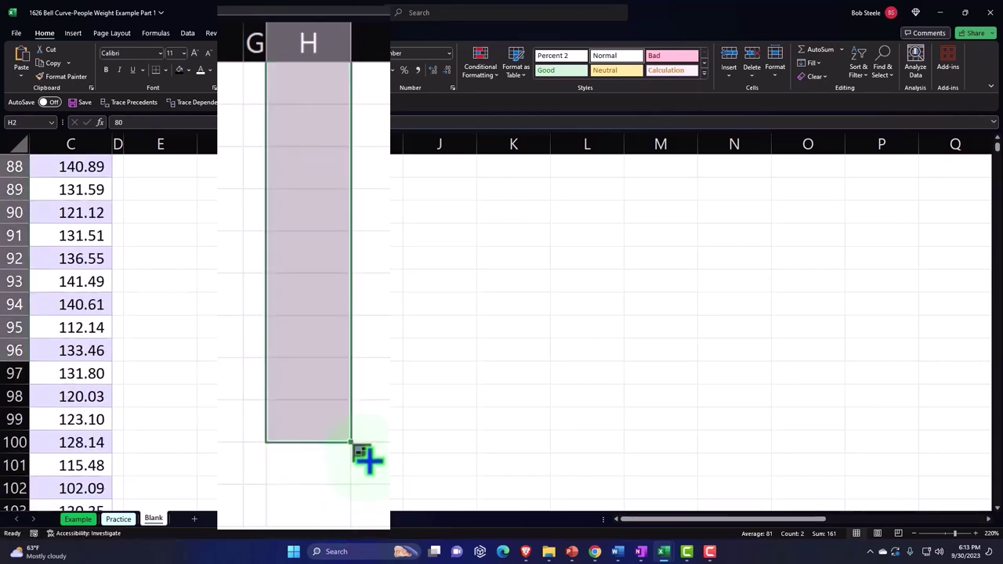
pyautogui.scroll(16, 417, 275)
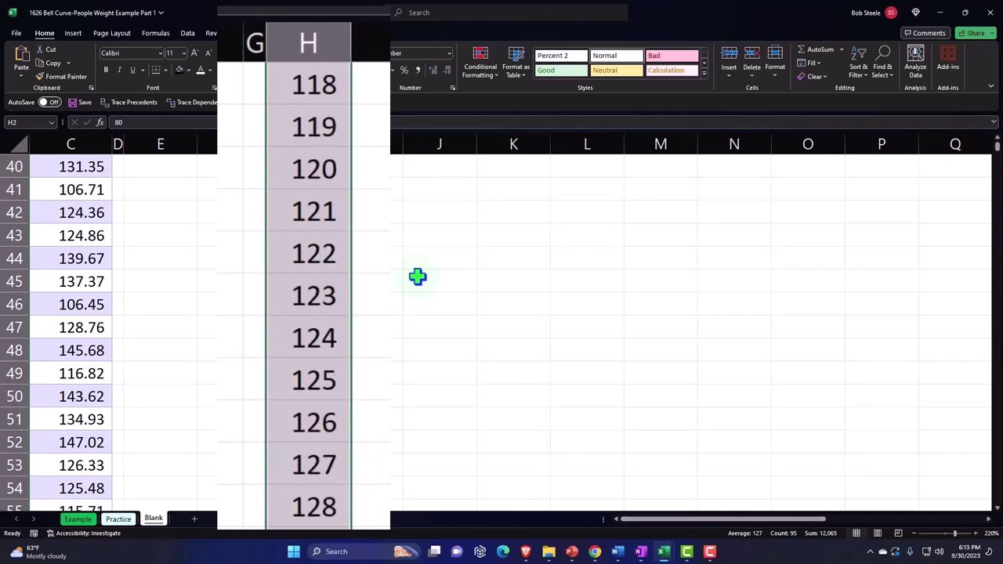
pyautogui.scroll(13, 416, 276)
# - Calculate the first P(x) value in I2 with =NORM.DIST(H2,$F$2,$F$3,0), keeping the mean and SD references absolute
pyautogui.click(383, 291)
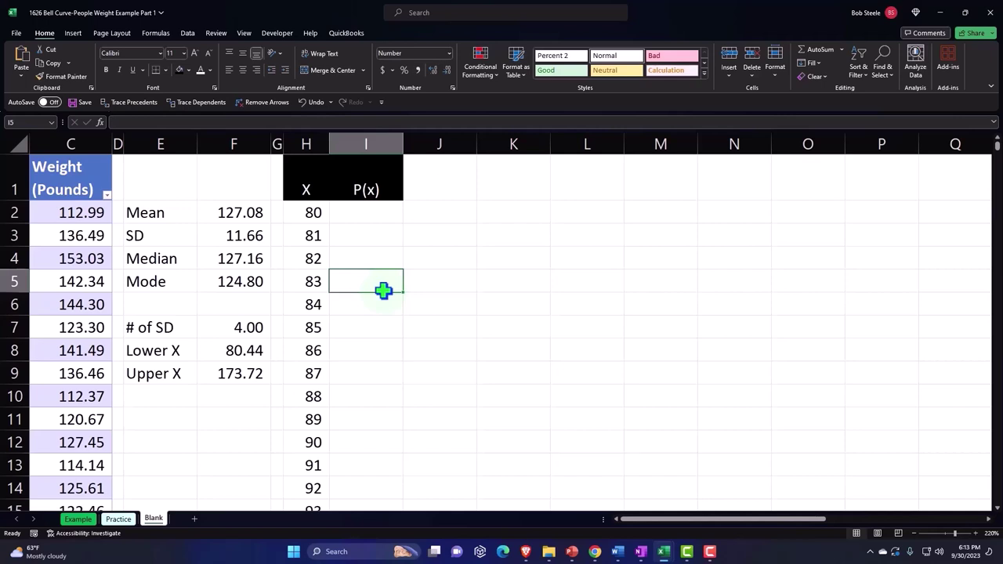
pyautogui.press('Up')
pyautogui.press('Up')
pyautogui.press('Up')
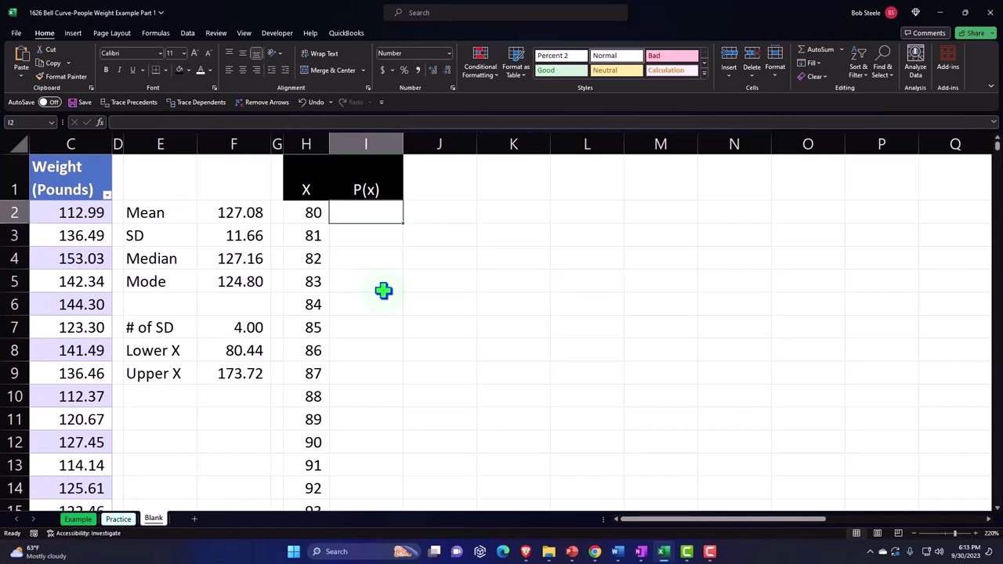
pyautogui.write('=nor')
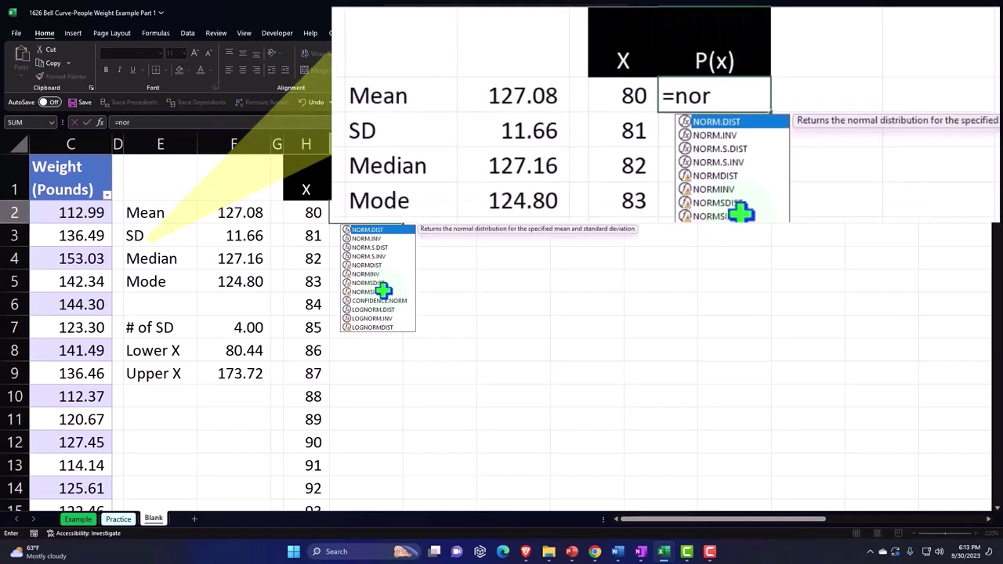
pyautogui.press('Tab')
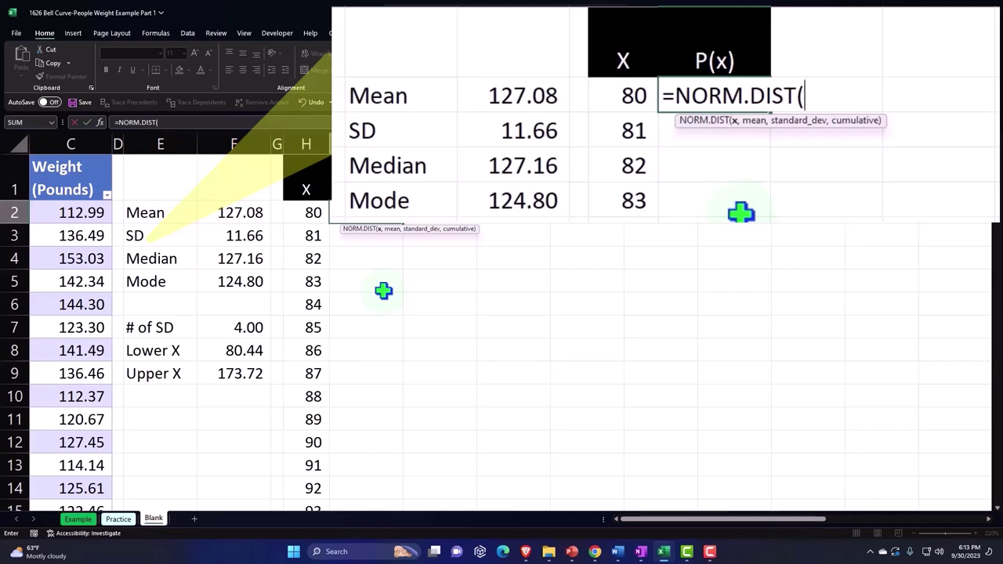
pyautogui.press('Left')
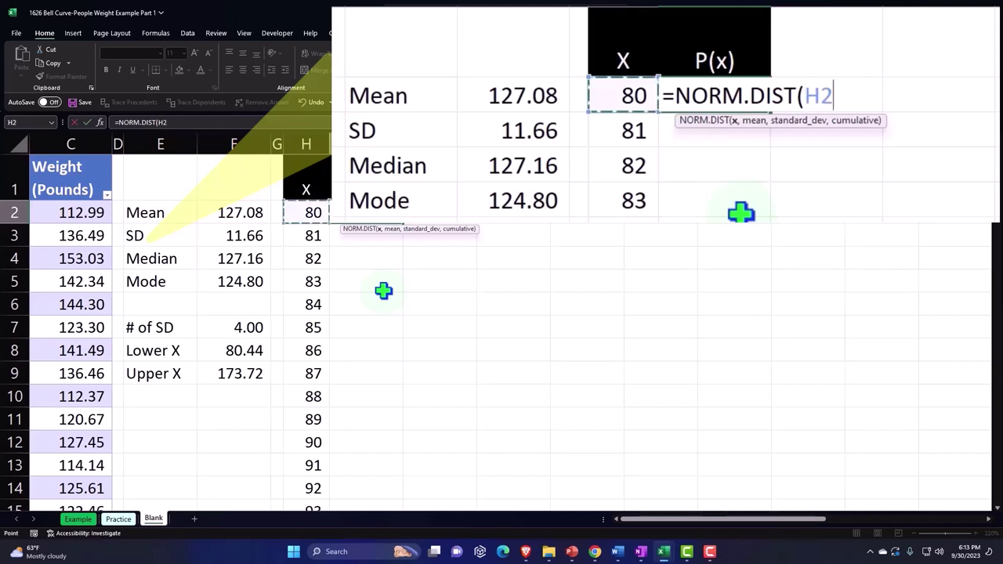
pyautogui.write(',')
pyautogui.press('Left')
pyautogui.press('Left')
pyautogui.press('Left')
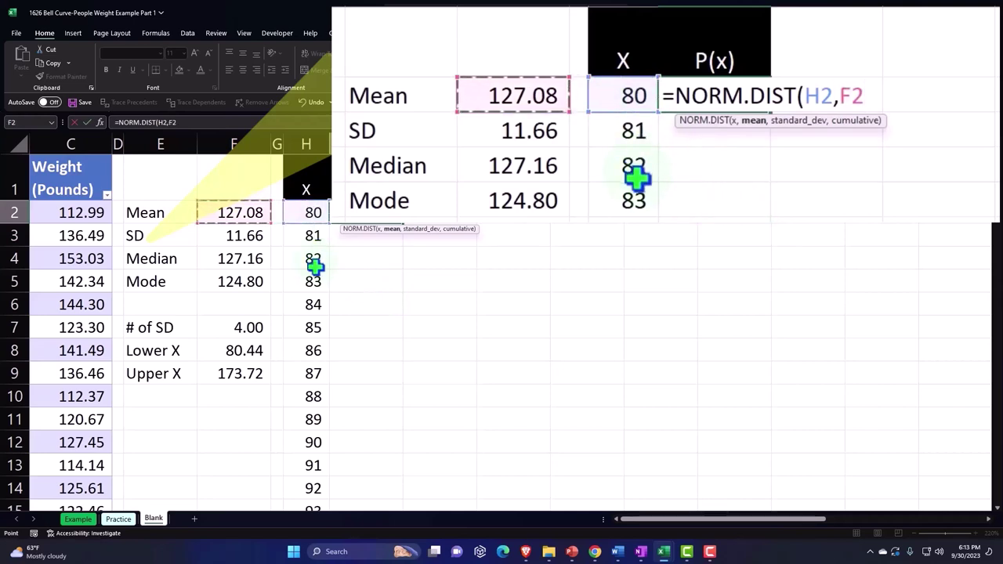
pyautogui.press('F4')
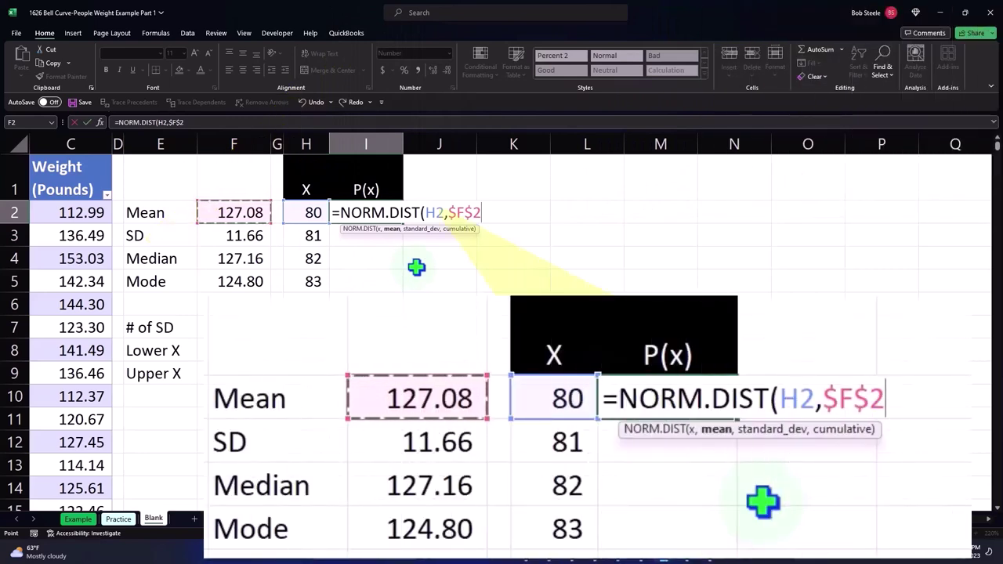
pyautogui.write(',')
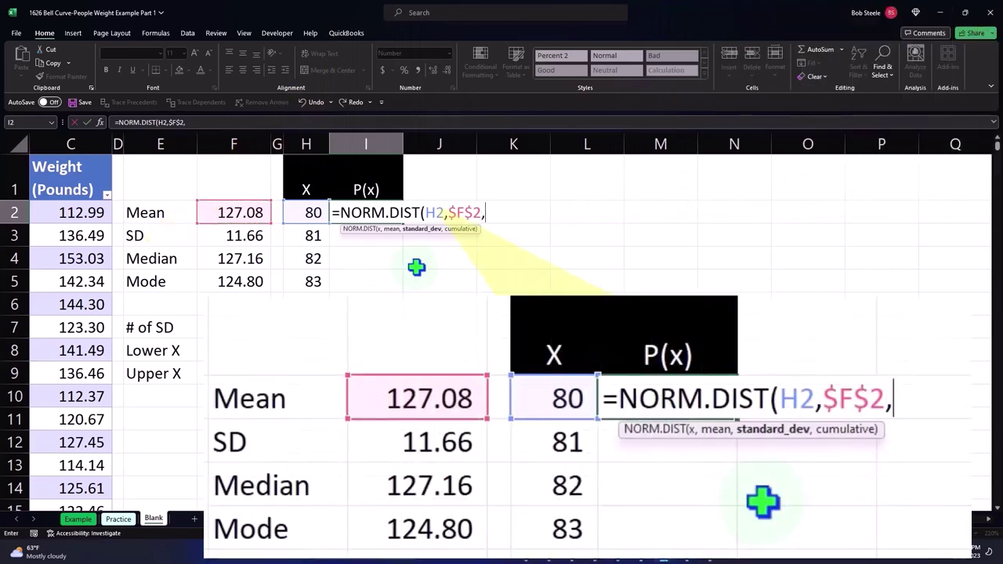
pyautogui.press('Left')
pyautogui.press('Left')
pyautogui.press('Left')
pyautogui.press('Down')
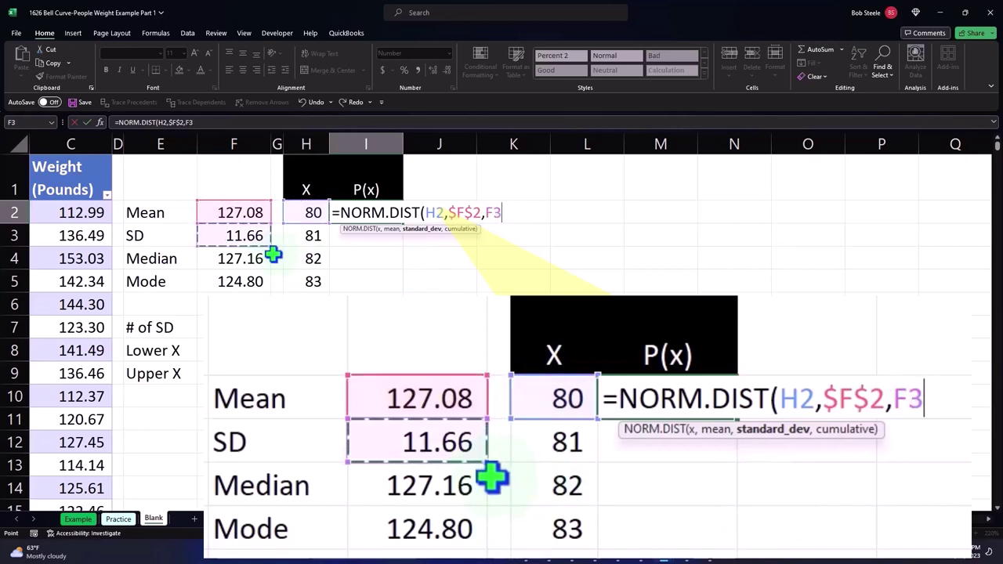
pyautogui.press('F4')
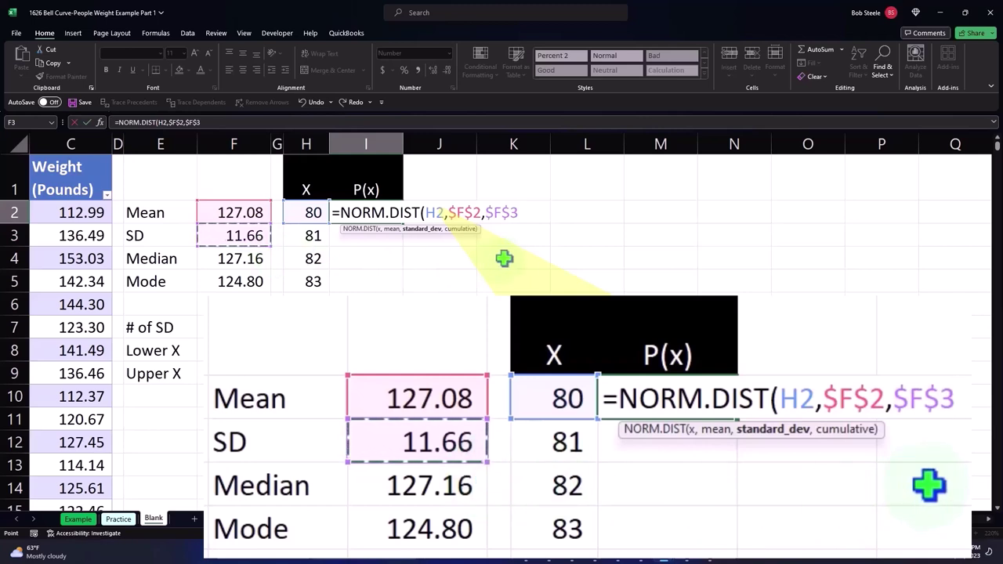
pyautogui.write(',')
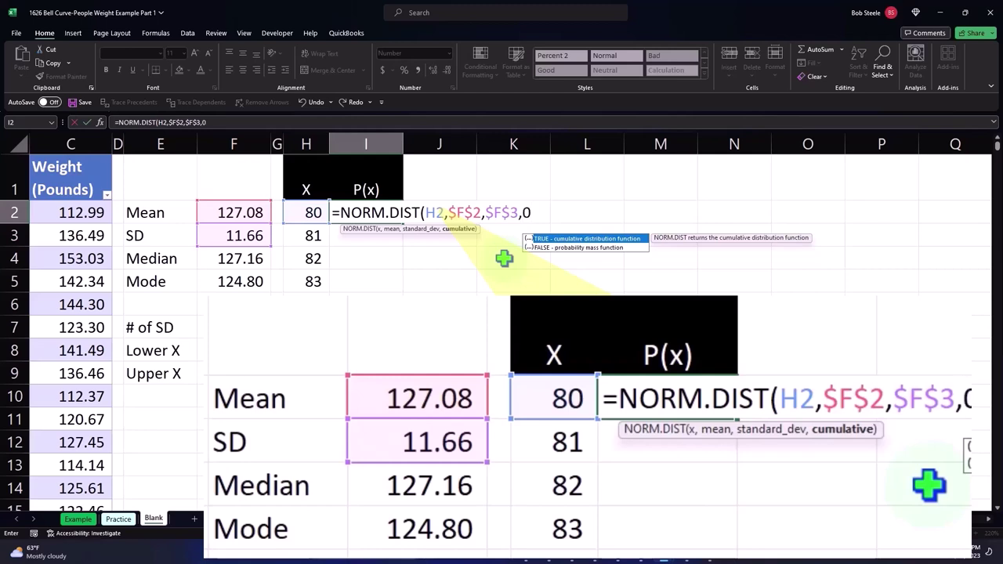
pyautogui.write('0)')
pyautogui.press('Return')
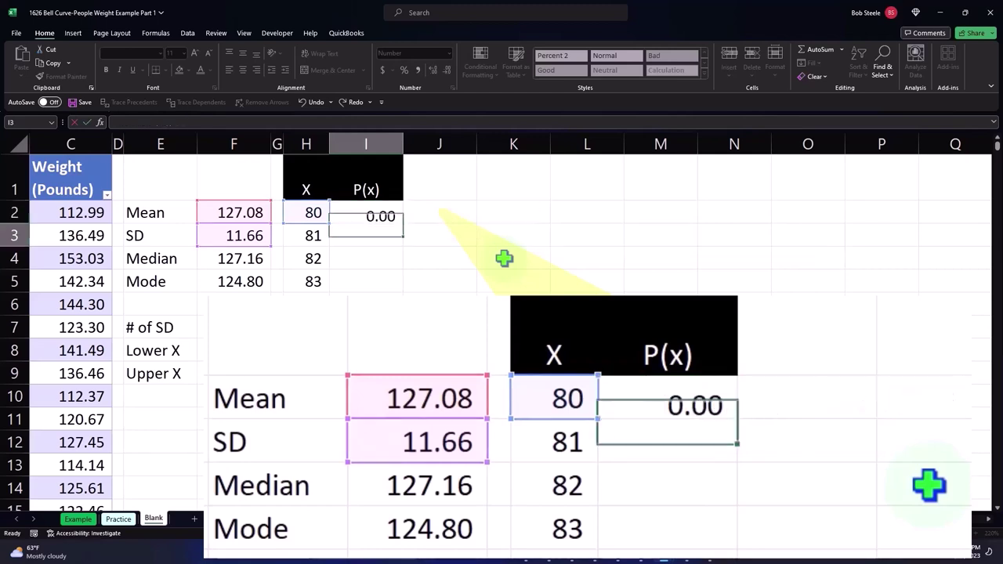
# - Format I2 as a percentage with two decimal places and fill its formula down alongside all the X values
pyautogui.click(380, 214)
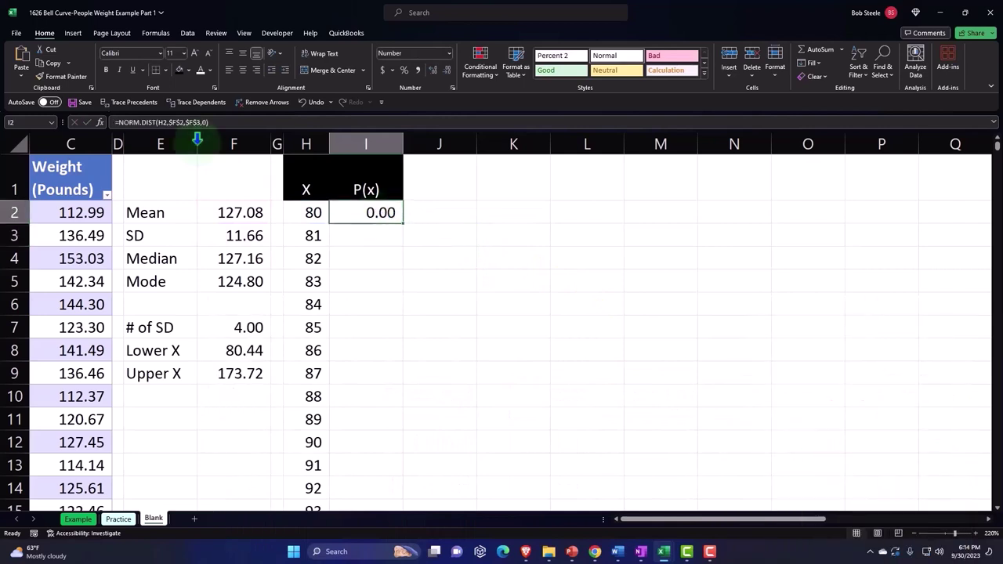
pyautogui.click(405, 71)
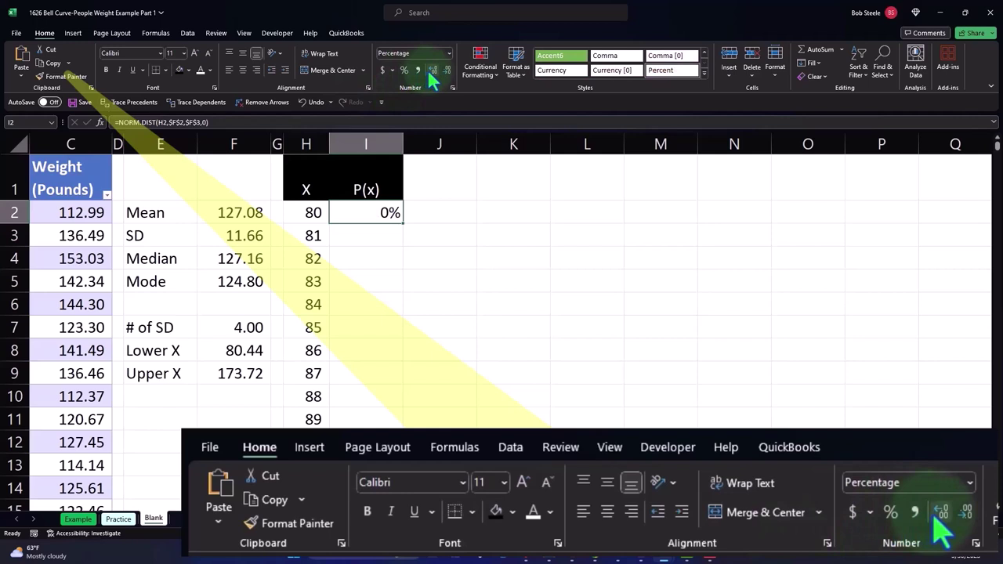
pyautogui.click(432, 71)
pyautogui.click(431, 71)
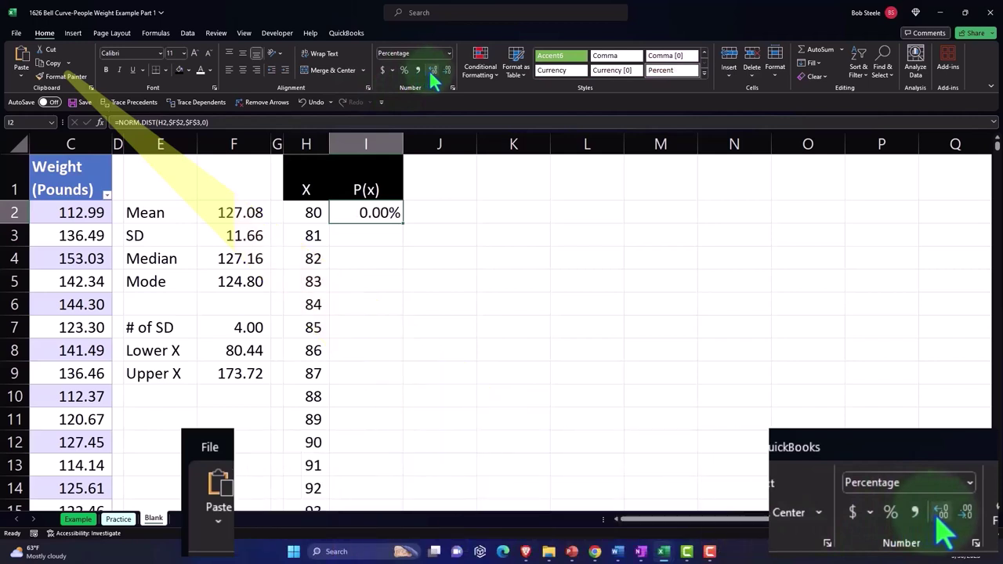
pyautogui.doubleClick(404, 225)
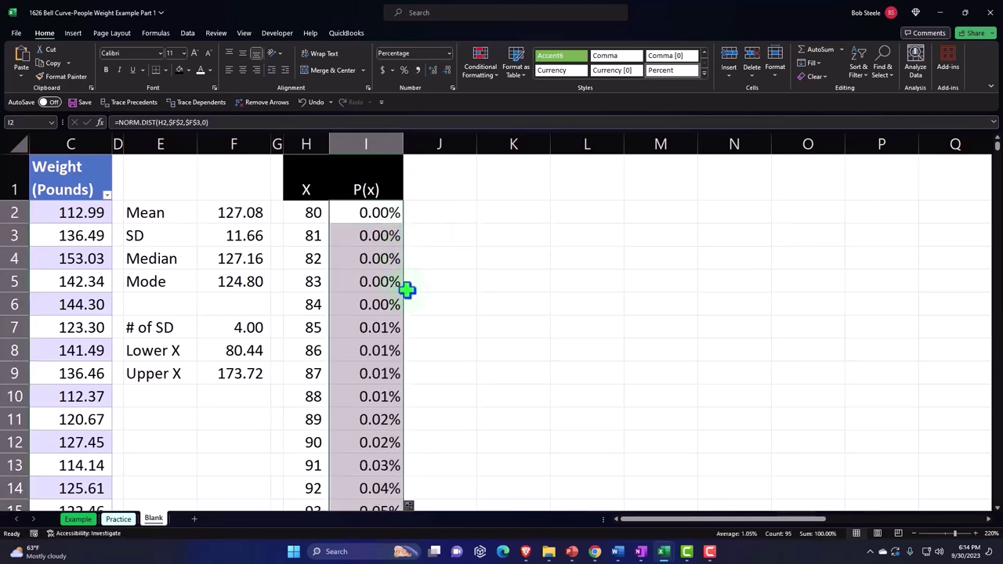
pyautogui.scroll(-20, 407, 289)
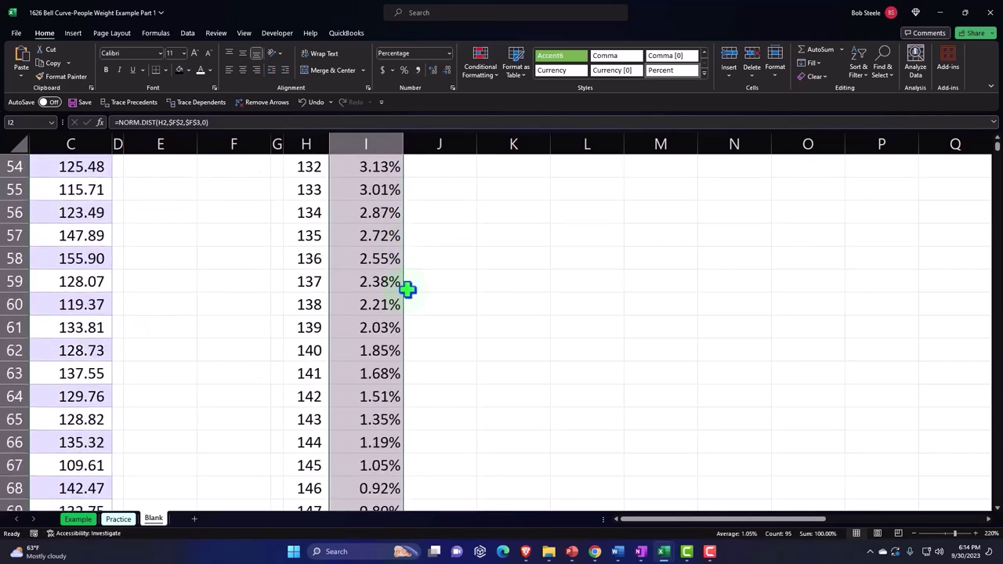
# - Add a Total row in row 97 that sums I2:I96 in I97, and format the total as a percentage
pyautogui.scroll(-6, 407, 290)
pyautogui.scroll(5, 407, 290)
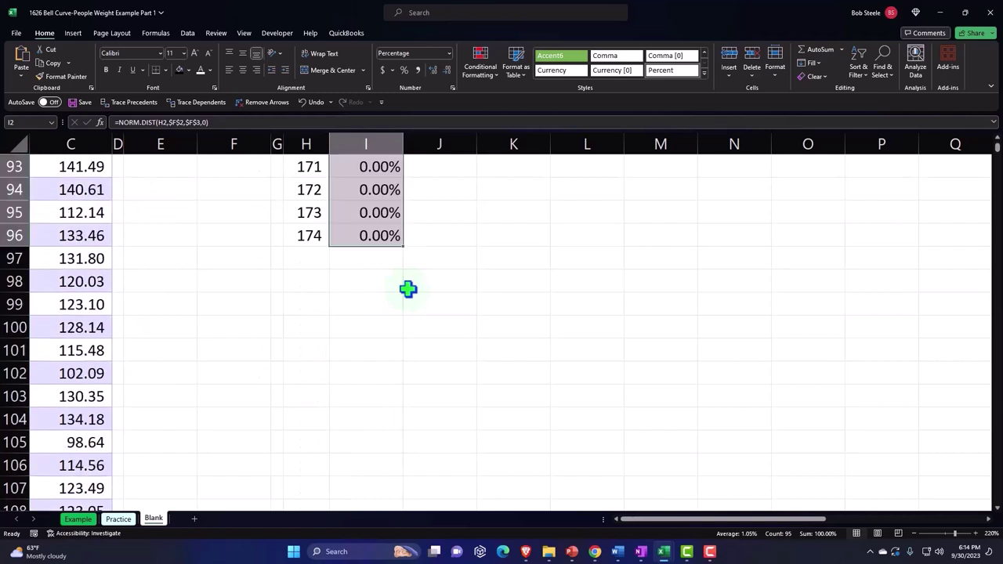
pyautogui.click(314, 257)
pyautogui.write('Tot')
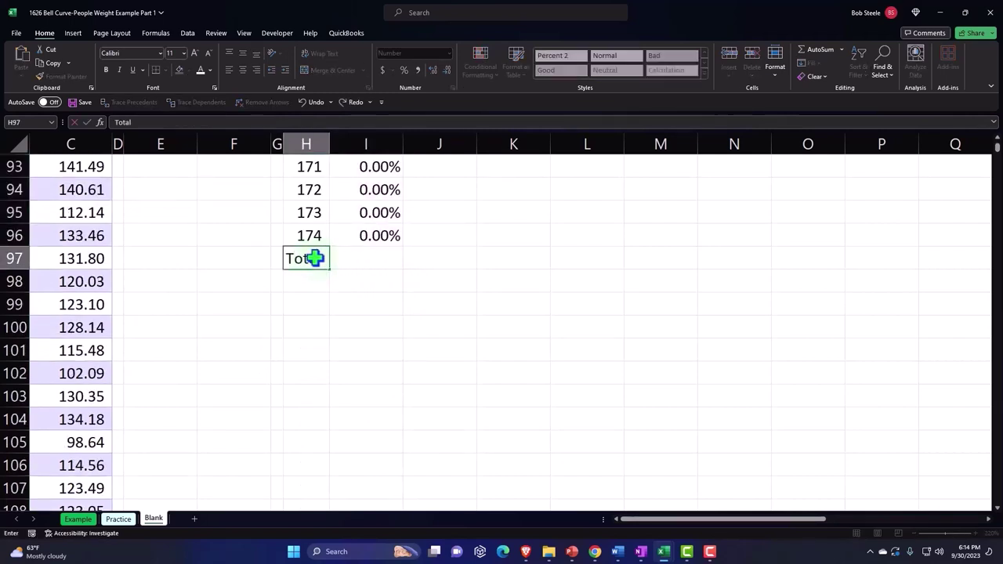
pyautogui.write('al')
pyautogui.press('Tab')
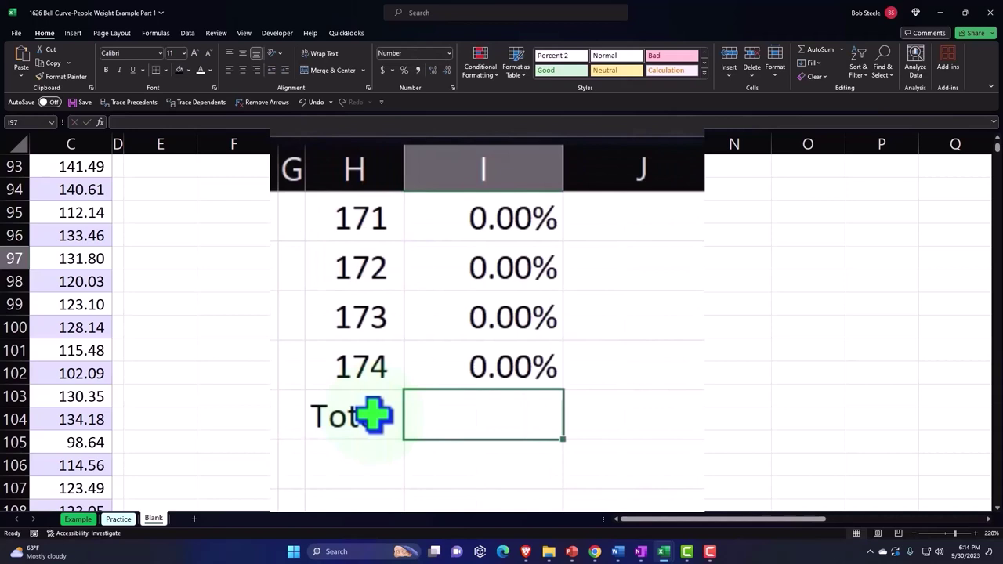
pyautogui.hotkey('alt', '=')
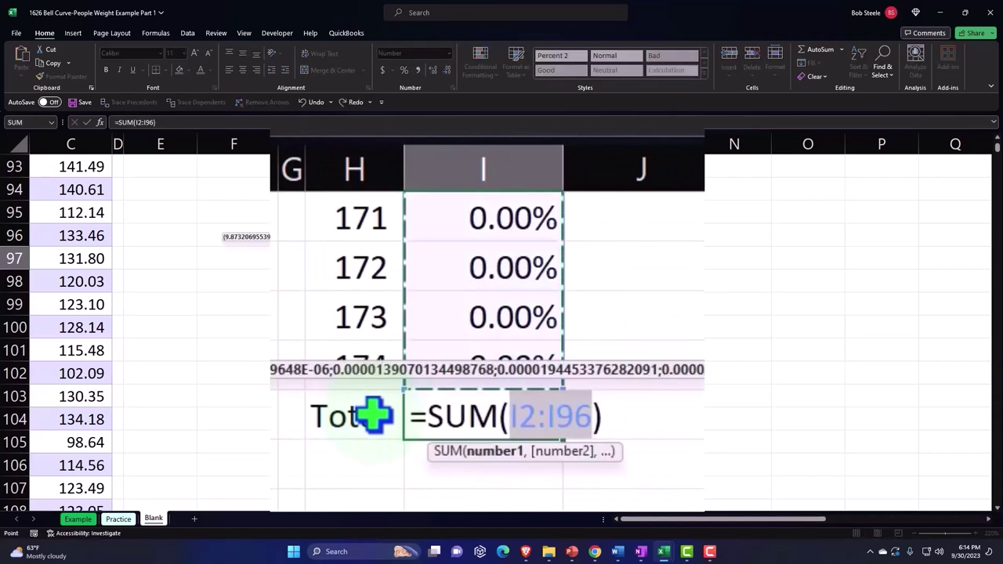
pyautogui.press('Return')
pyautogui.click(433, 407)
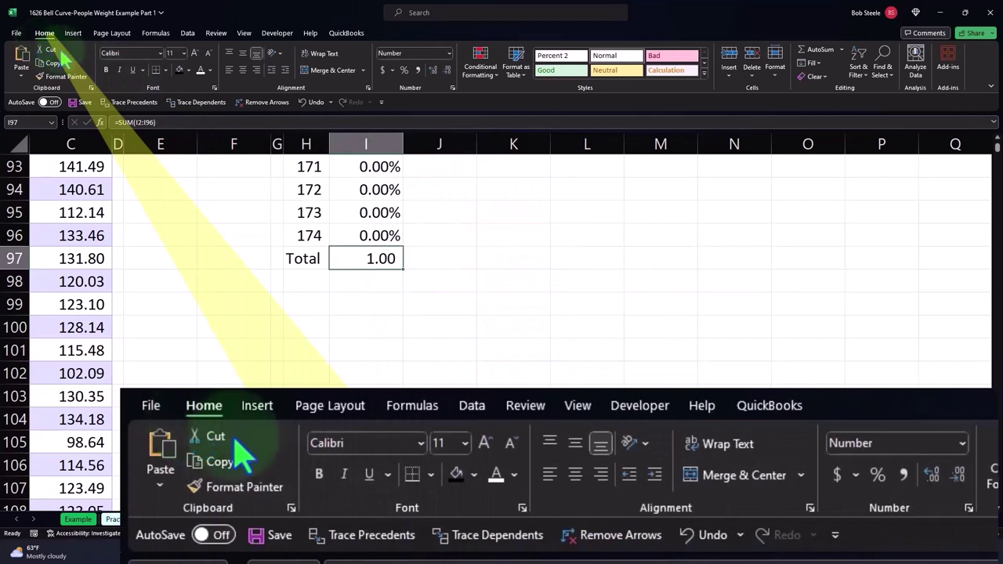
pyautogui.click(404, 72)
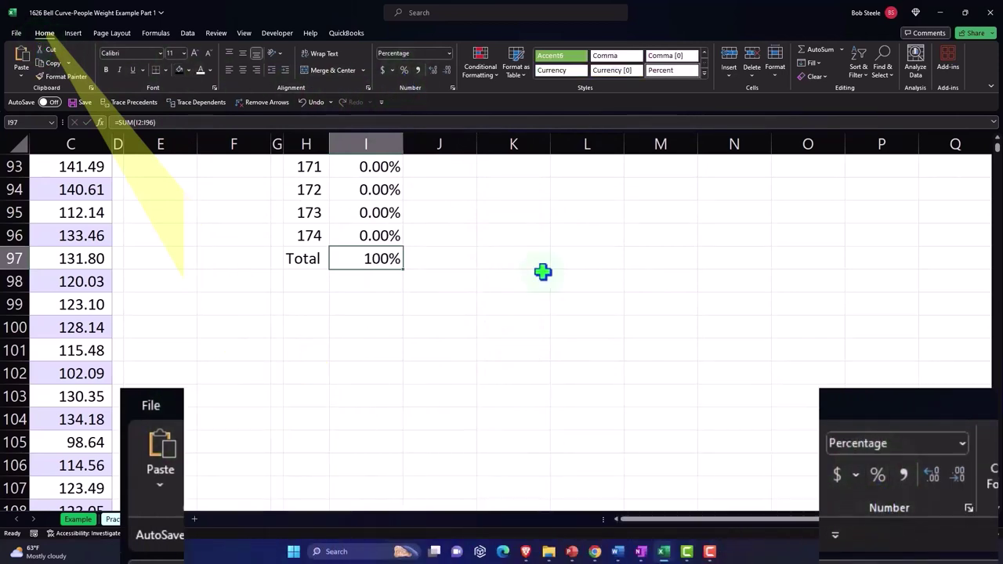
pyautogui.click(540, 274)
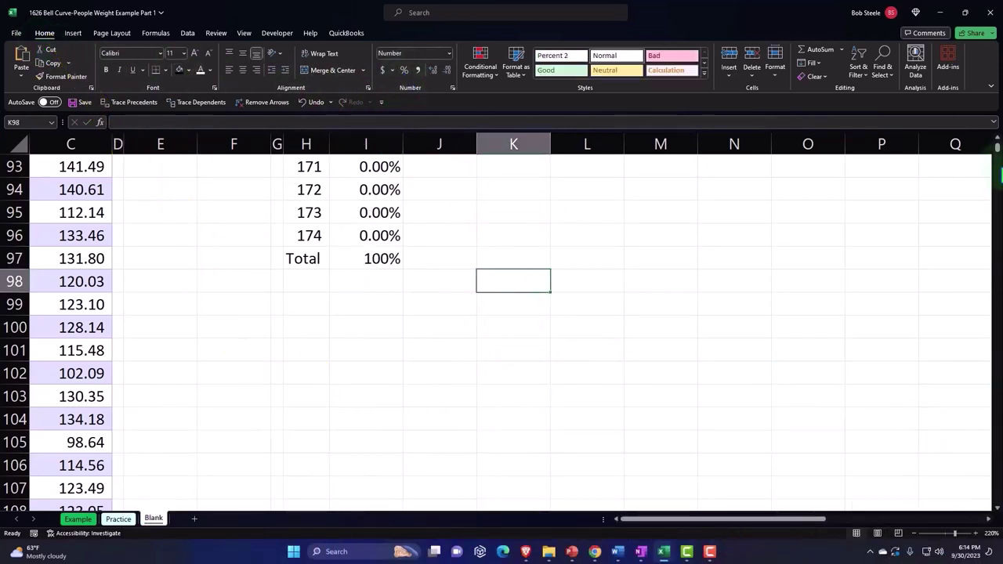
# - Enter the header Actual Frequency in J1, beside the P(x) column
pyautogui.moveTo(997, 147); pyautogui.dragTo(997, 143)
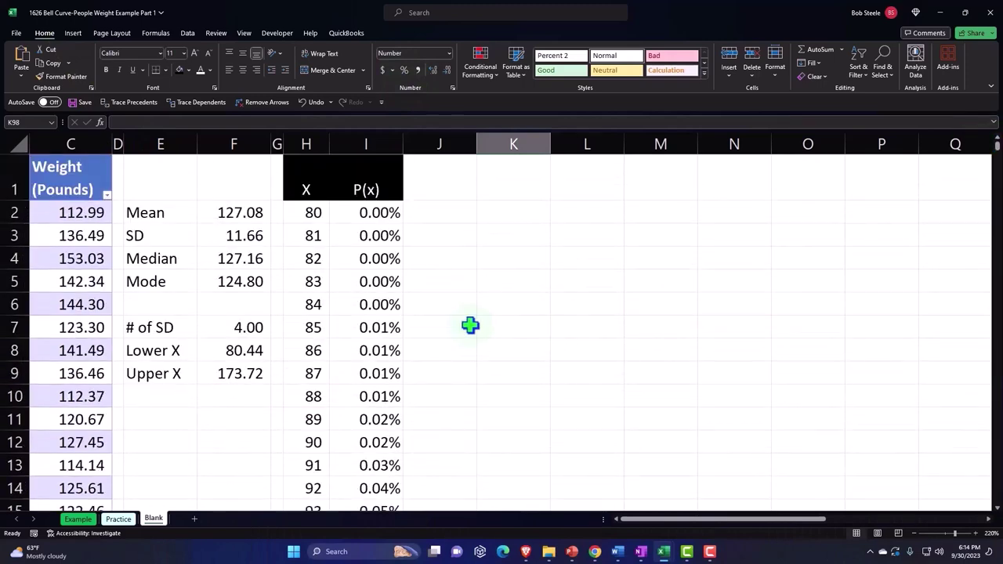
pyautogui.click(342, 263)
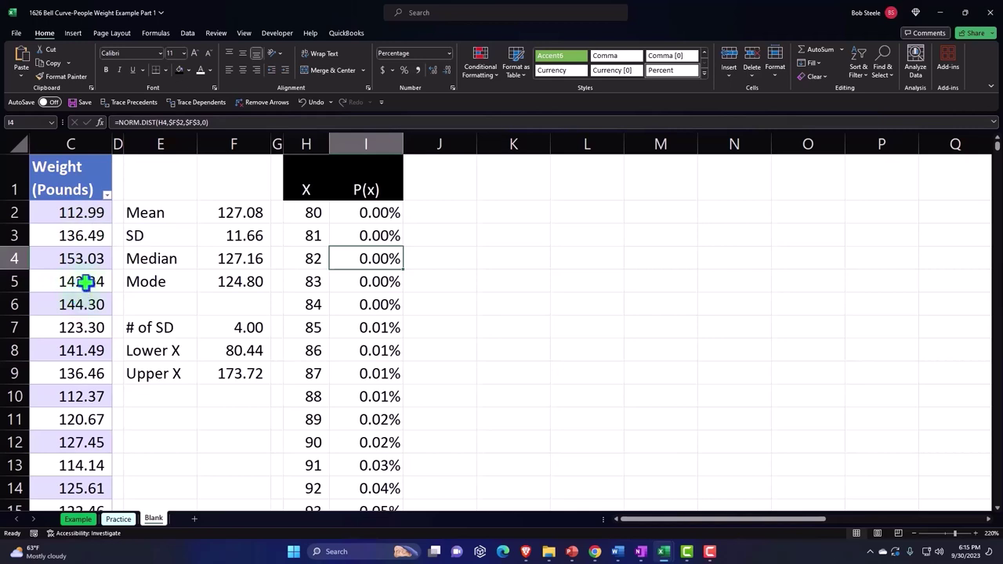
pyautogui.click(441, 174)
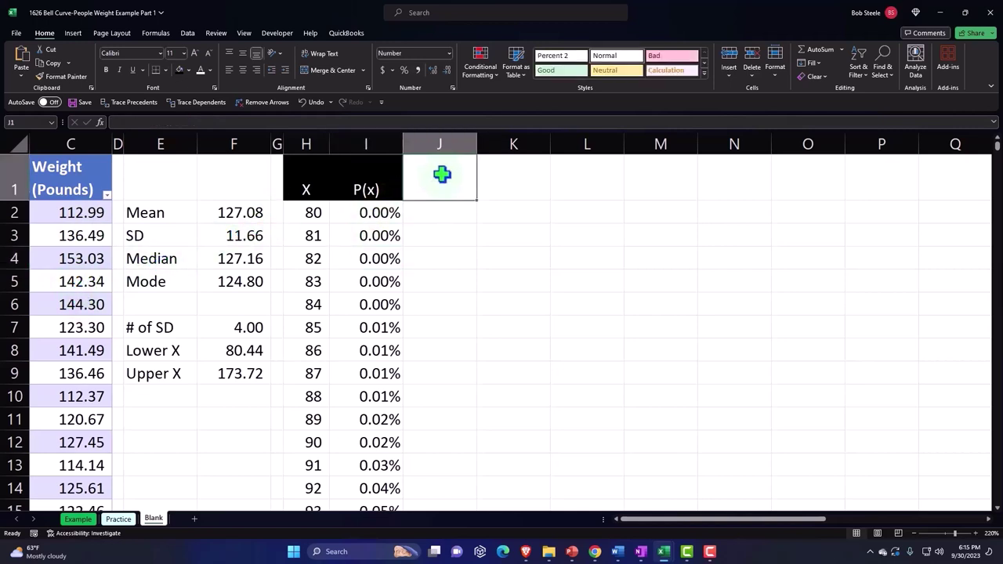
pyautogui.write('Actual')
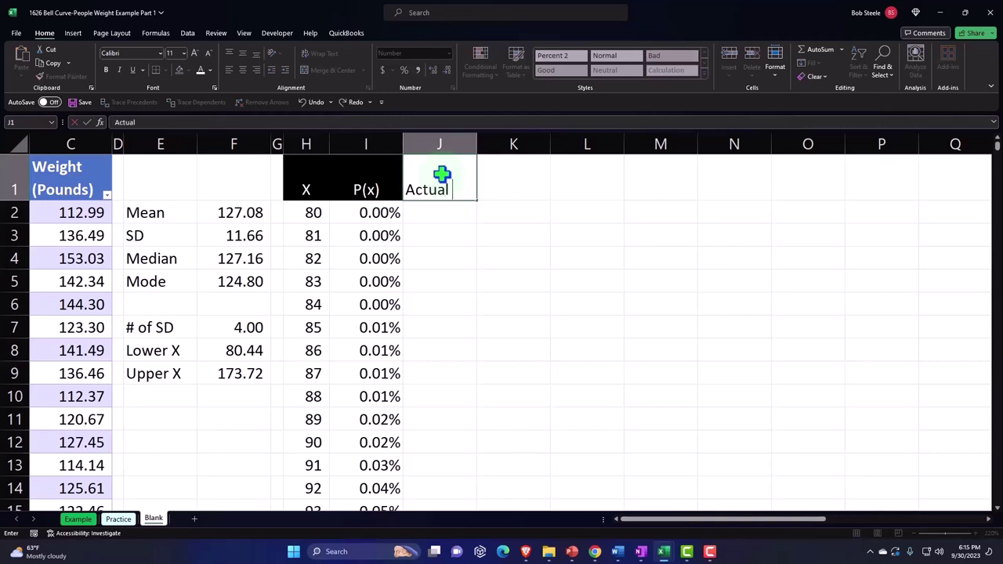
pyautogui.write(' Fre')
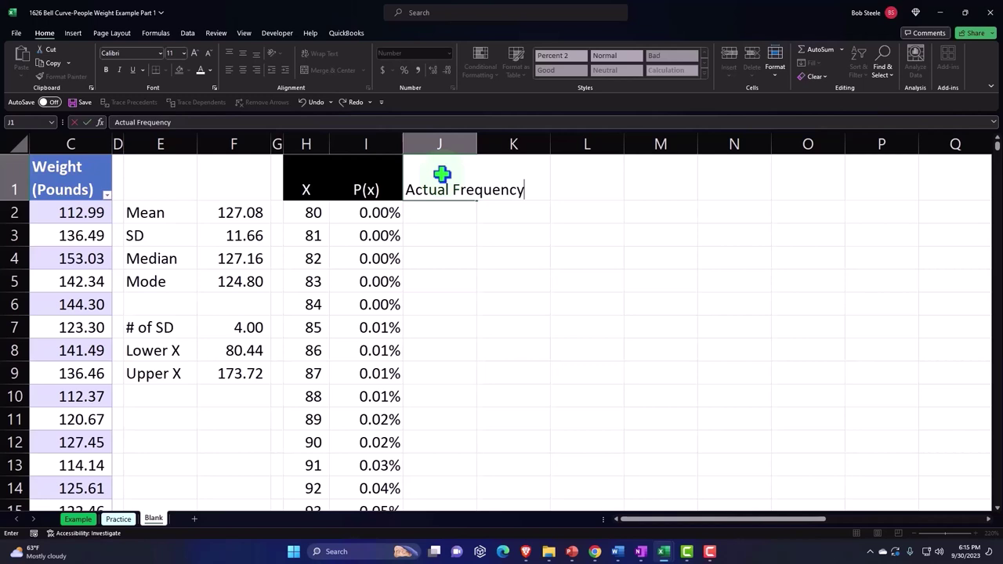
pyautogui.write('quency')
pyautogui.hotkey('ctrl', 'Return')
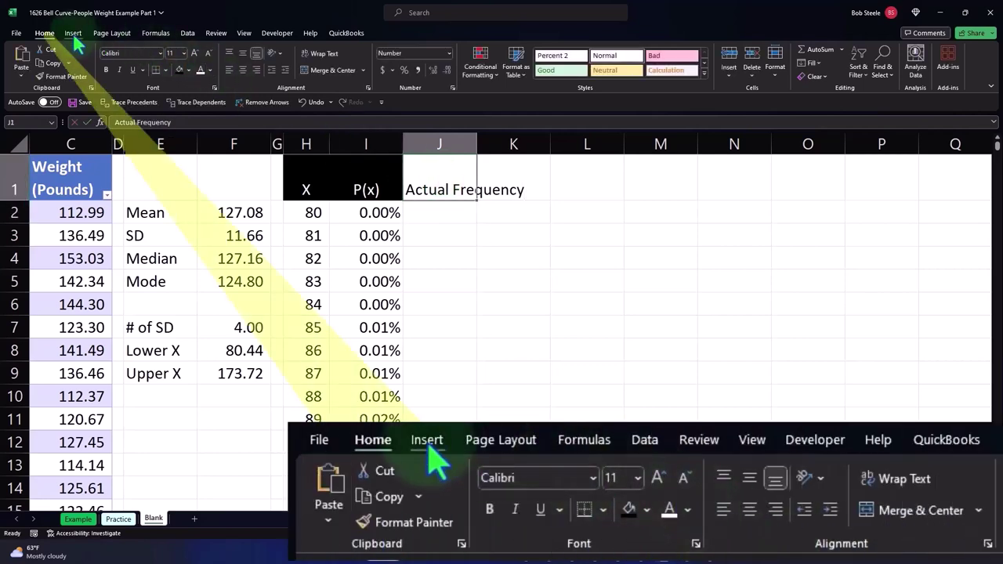
# - Wrap and centre the J1 header text and give it a black fill with white font
pyautogui.click(320, 56)
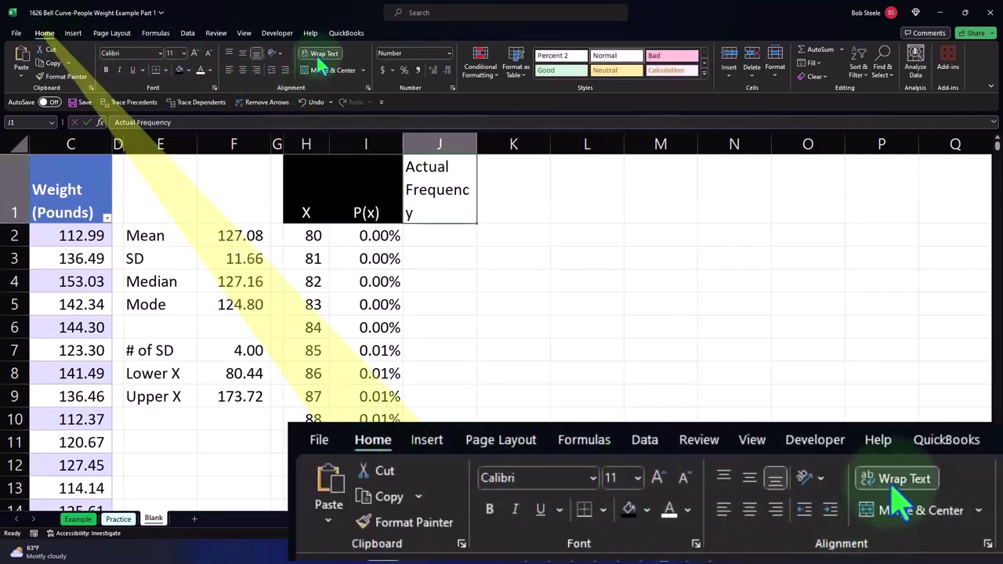
pyautogui.click(243, 70)
pyautogui.click(179, 69)
pyautogui.click(200, 69)
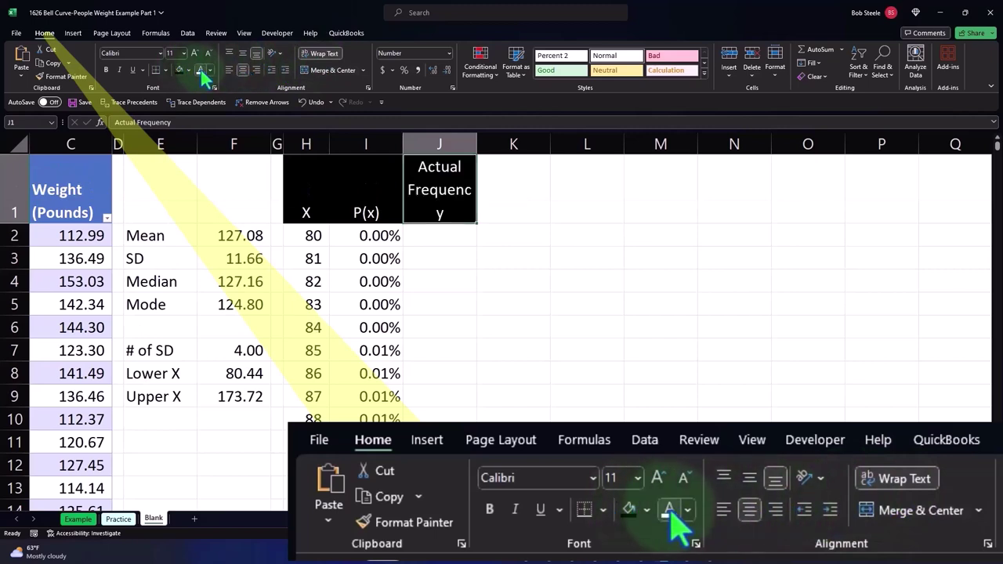
# - Count the weights per X value in J2 with =FREQUENCY(Table3[Weight (Pounds)],H2:H96)
pyautogui.click(435, 235)
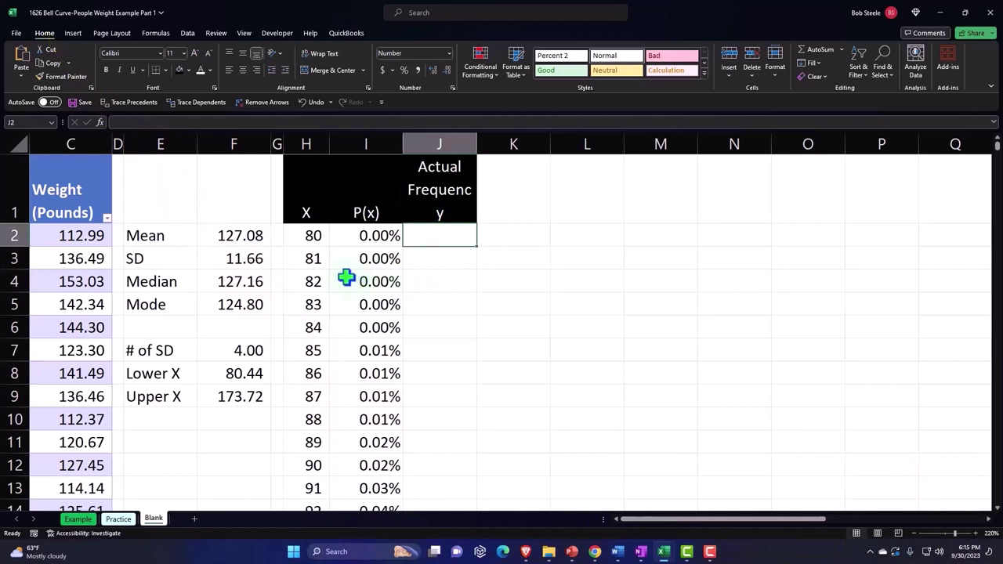
pyautogui.click(316, 262)
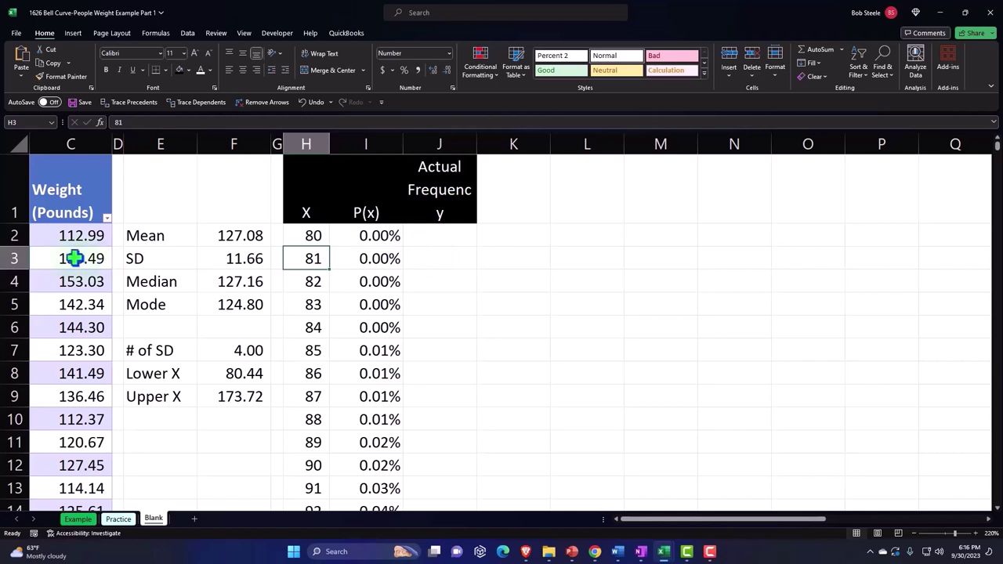
pyautogui.click(423, 239)
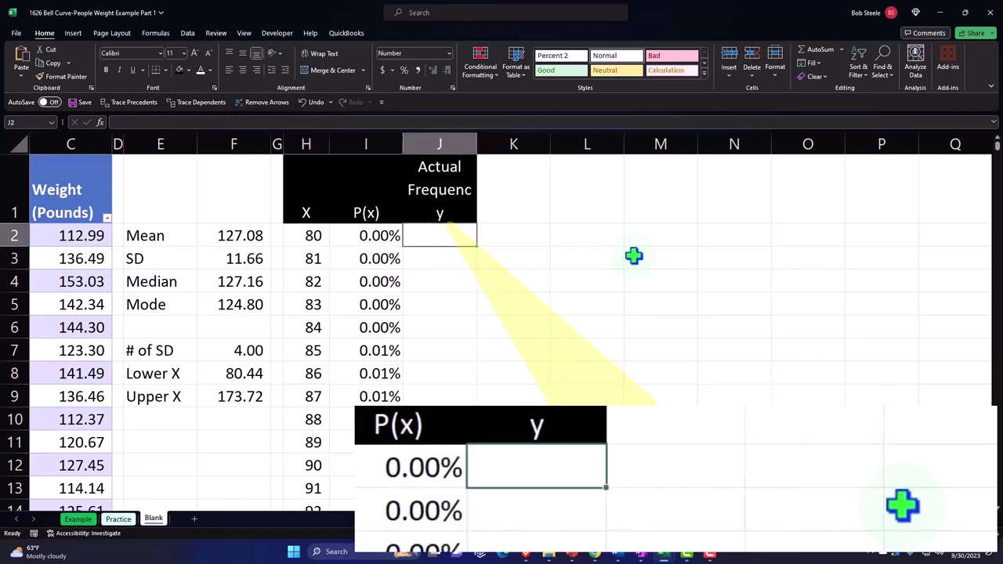
pyautogui.write('=')
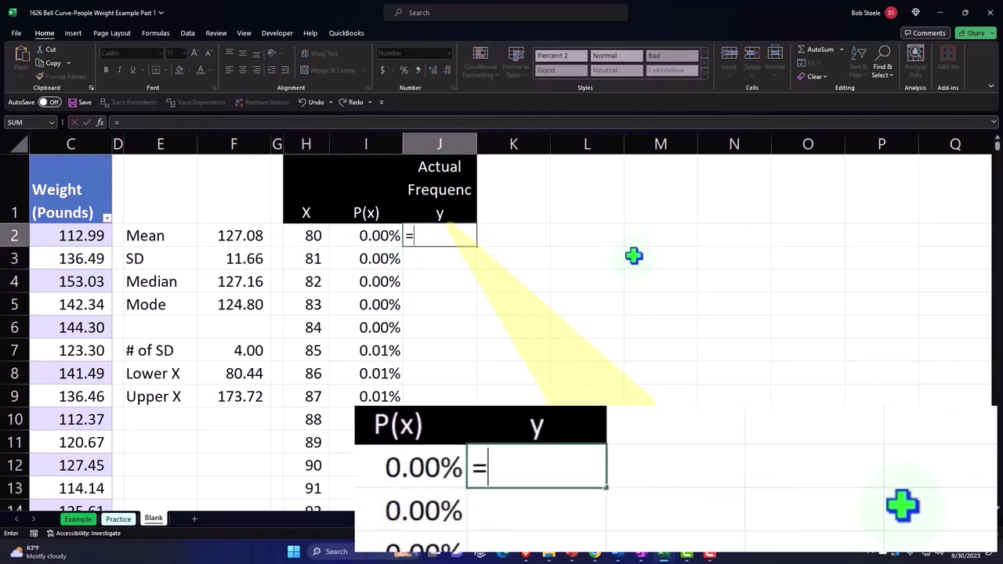
pyautogui.write('fre')
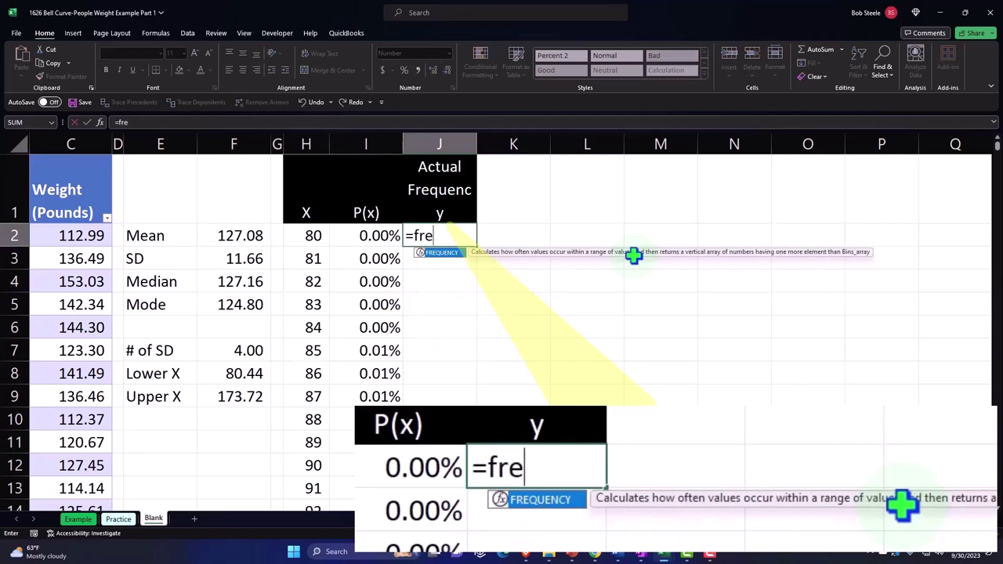
pyautogui.press('Tab')
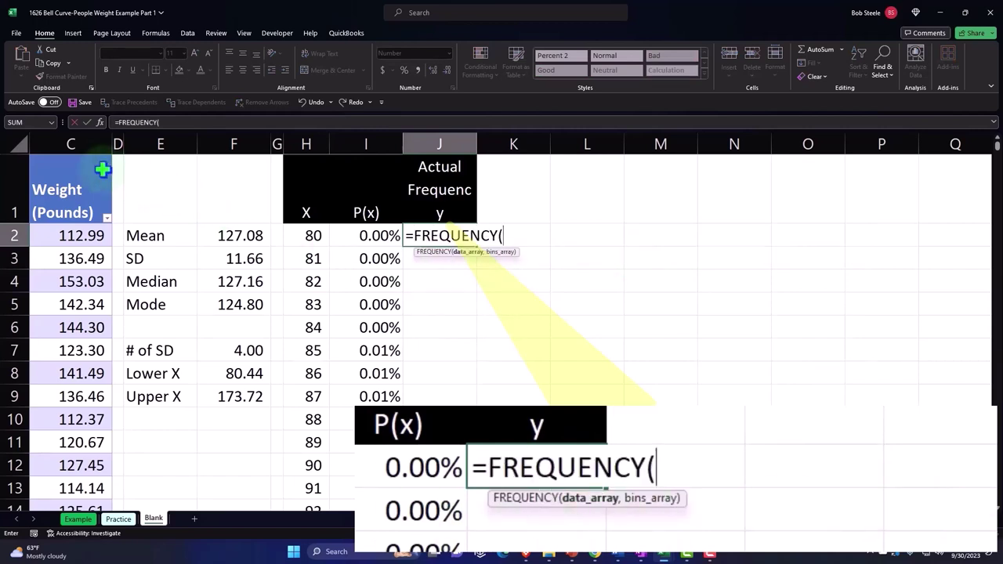
pyautogui.click(68, 152)
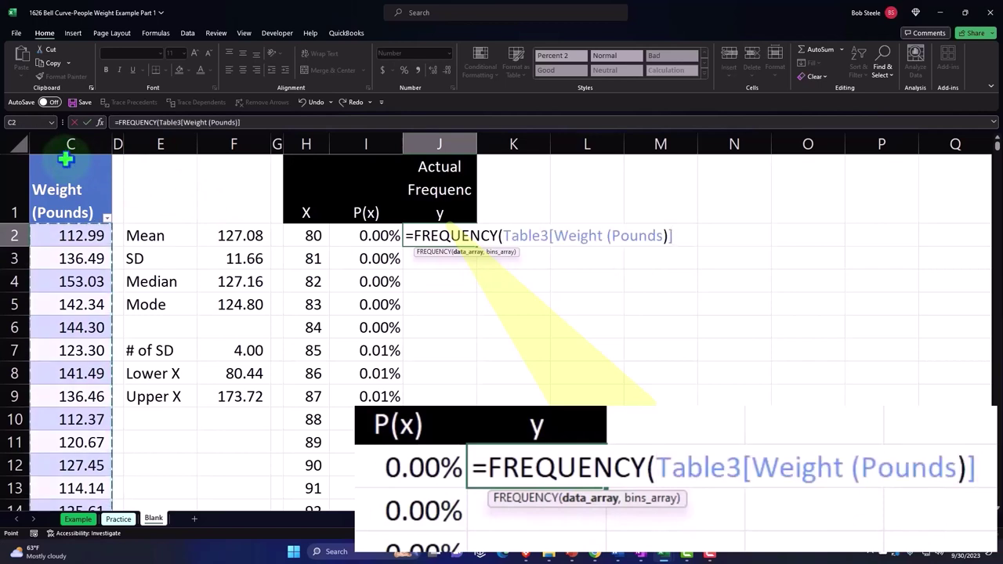
pyautogui.write(',')
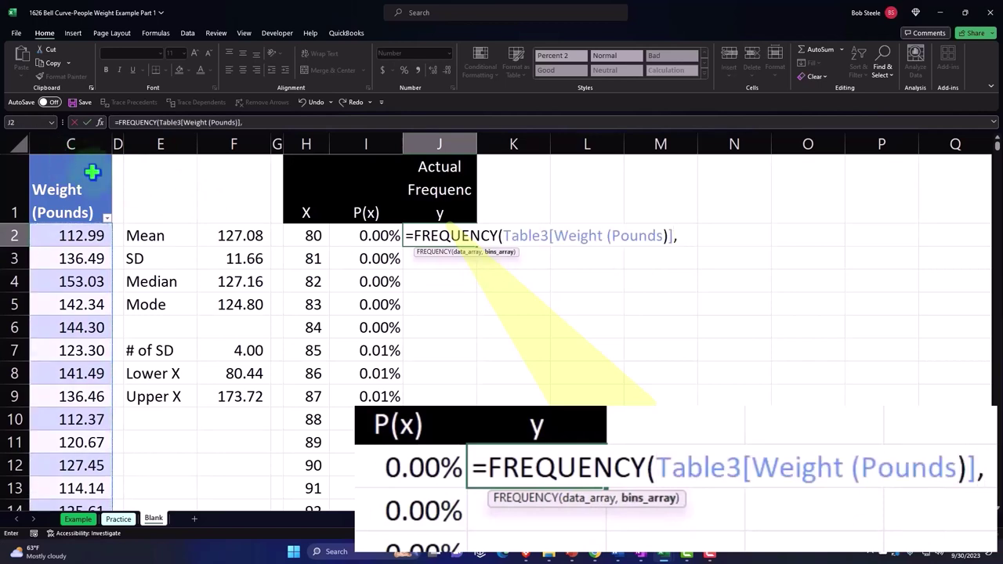
pyautogui.click(304, 235)
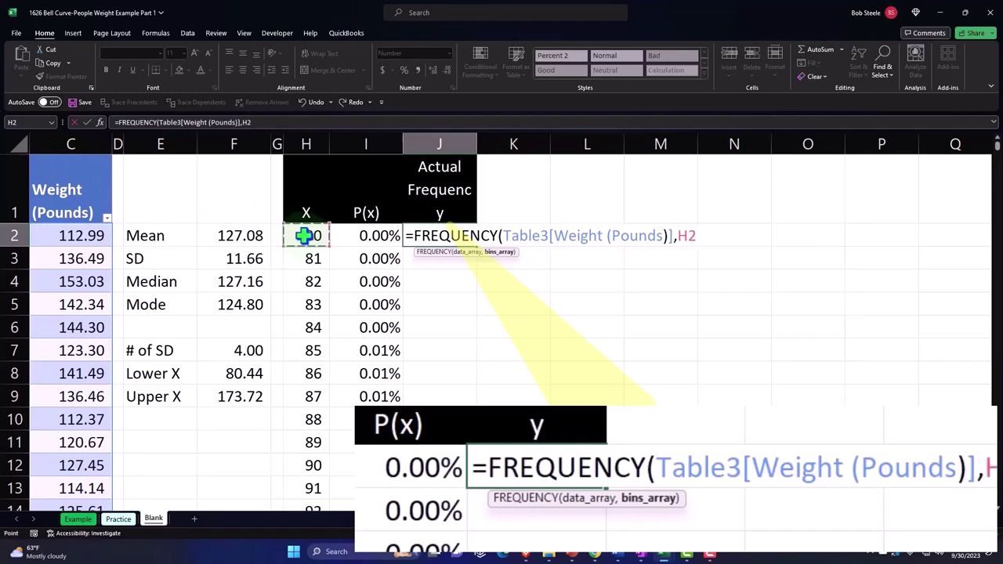
pyautogui.hotkey('ctrl', 'shift', 'Down')
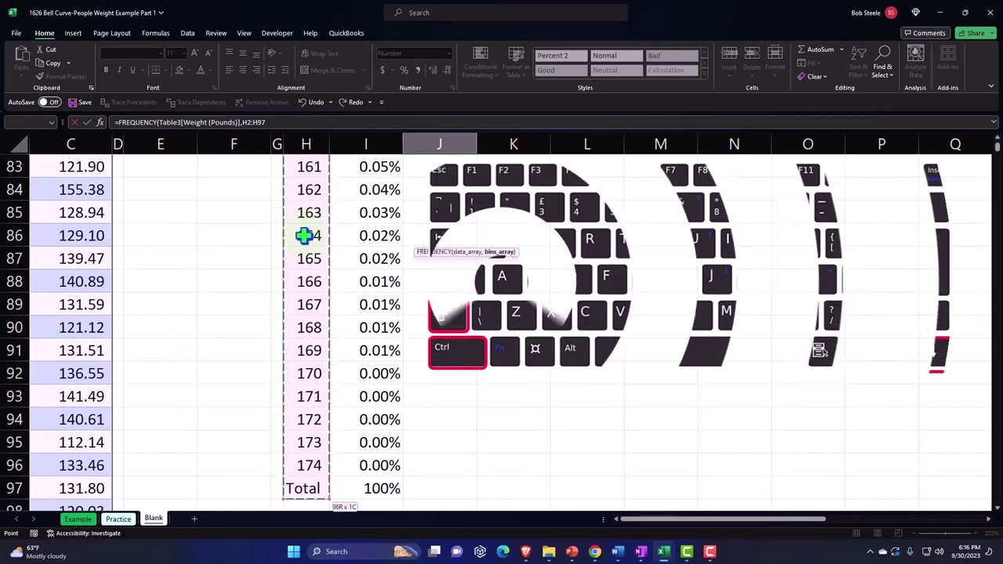
pyautogui.hotkey('shift', 'Up')
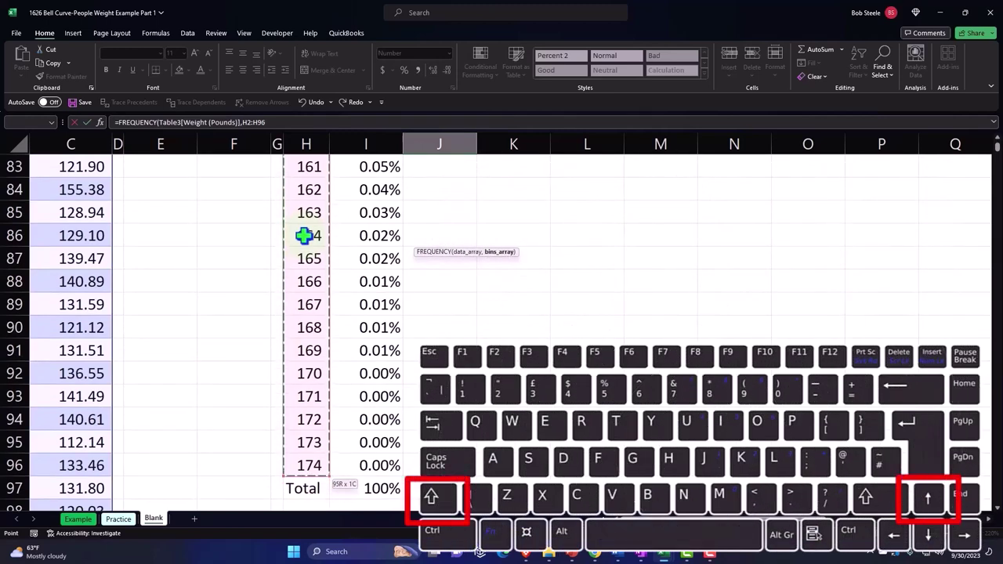
pyautogui.hotkey('ctrl', 'BackSpace')
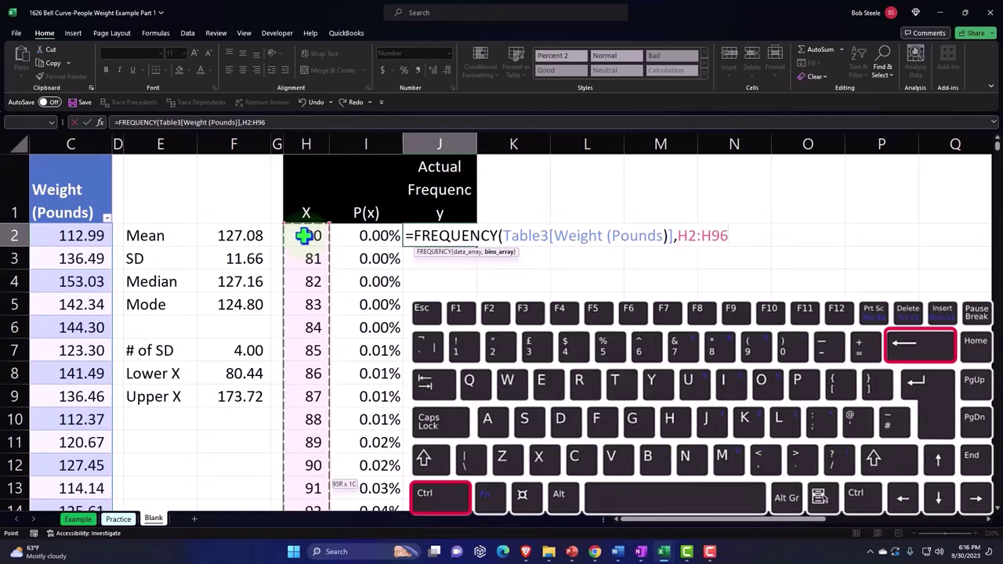
pyautogui.write(')')
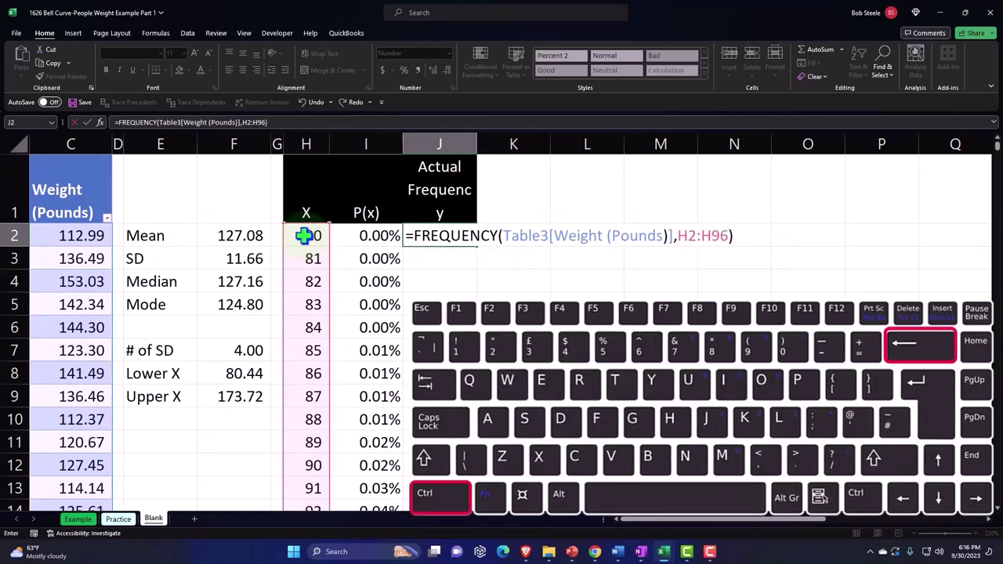
pyautogui.press('Return')
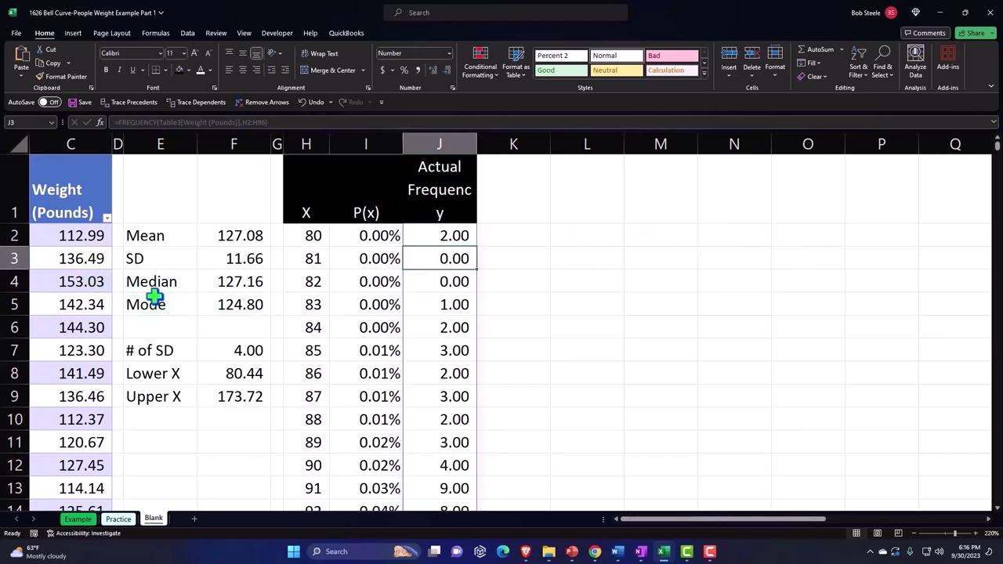
# - Examine the actual frequencies against the X values down the table as far as J97 in the Total row
pyautogui.scroll(-4, 63, 306)
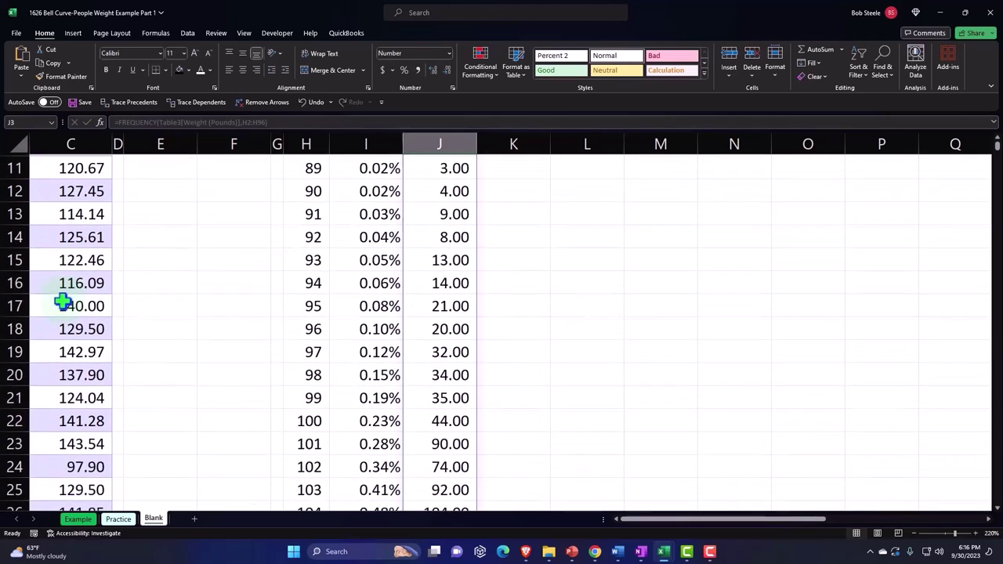
pyautogui.scroll(-2, 62, 302)
pyautogui.click(315, 305)
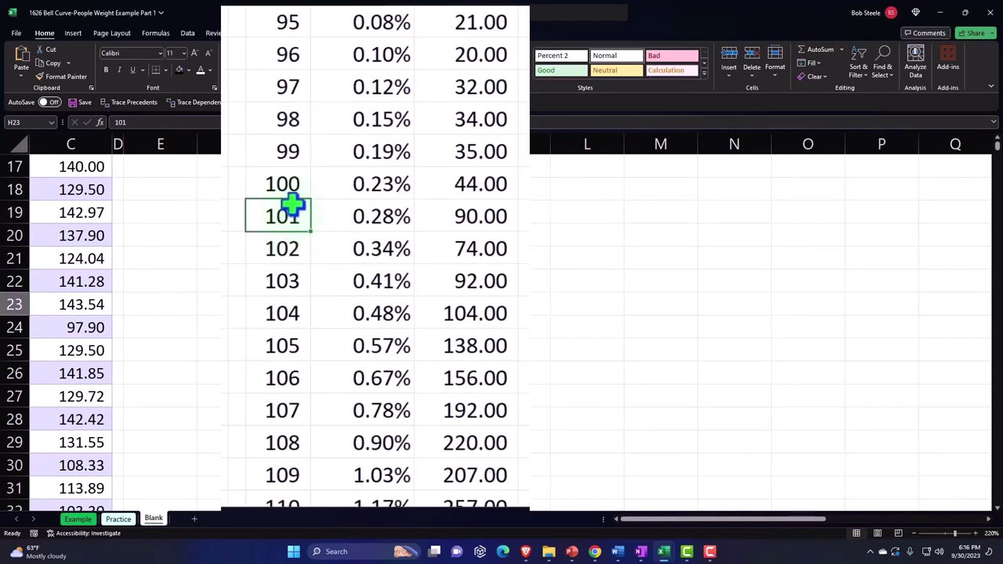
pyautogui.click(297, 205)
pyautogui.scroll(-20, 327, 227)
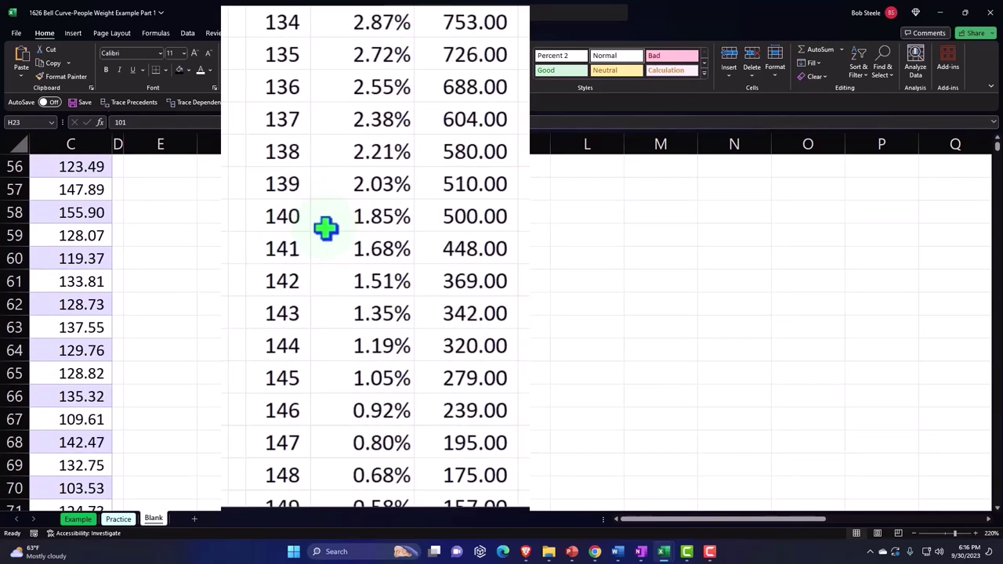
pyautogui.click(441, 282)
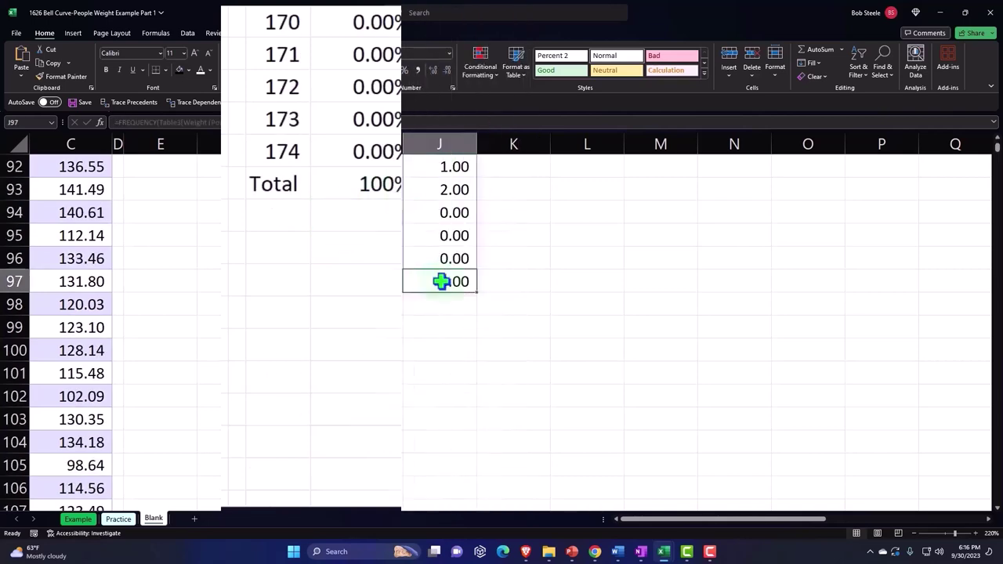
# - Shorten the bins range in J2's FREQUENCY formula to H2:H95, so it stops one cell before the last X value
pyautogui.scroll(20, 442, 298)
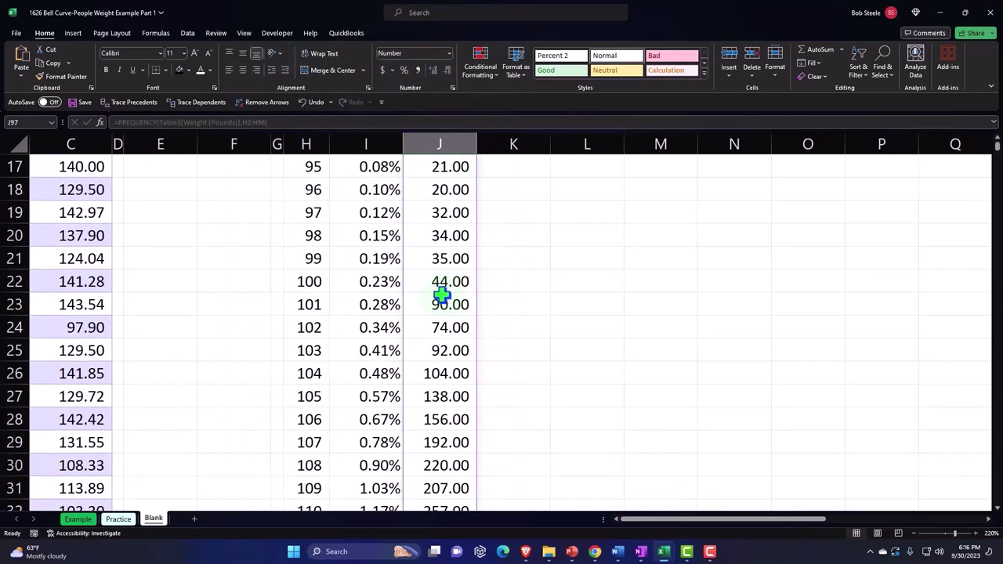
pyautogui.doubleClick(449, 237)
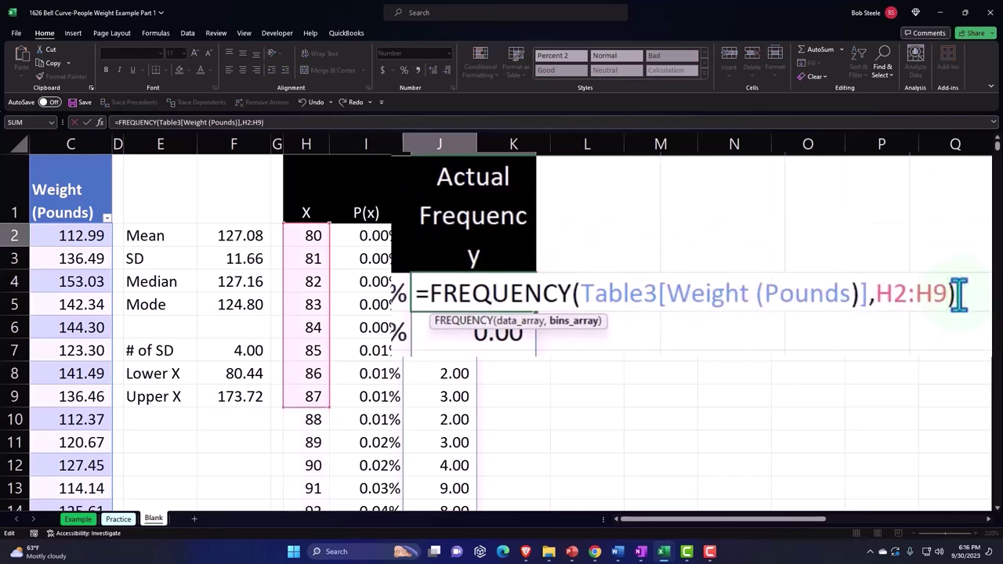
pyautogui.press('Return')
# - Sum the actual frequencies in the Total row by entering =SUM(J2#) in J97
pyautogui.scroll(-11, 684, 282)
pyautogui.scroll(-18, 684, 283)
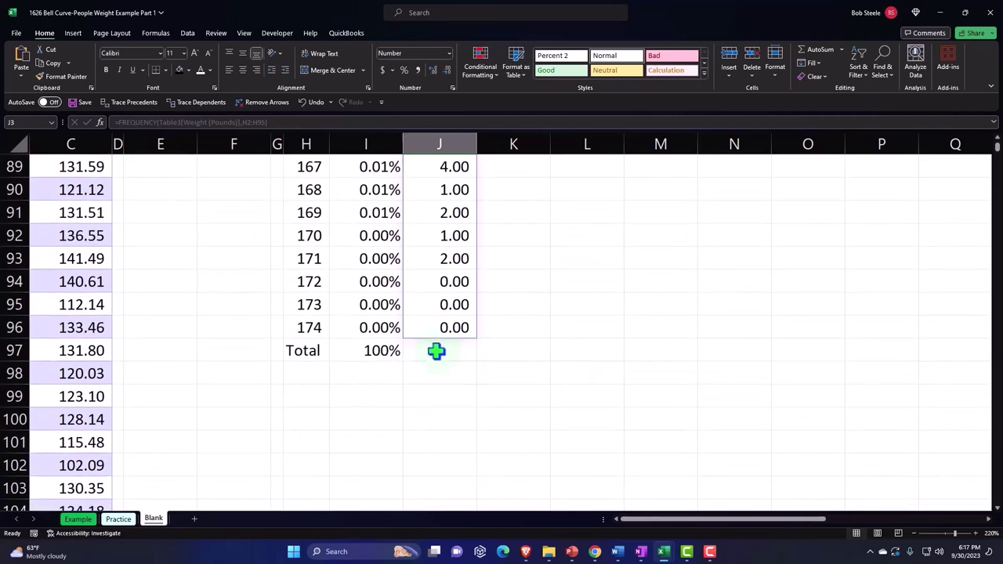
pyautogui.click(437, 351)
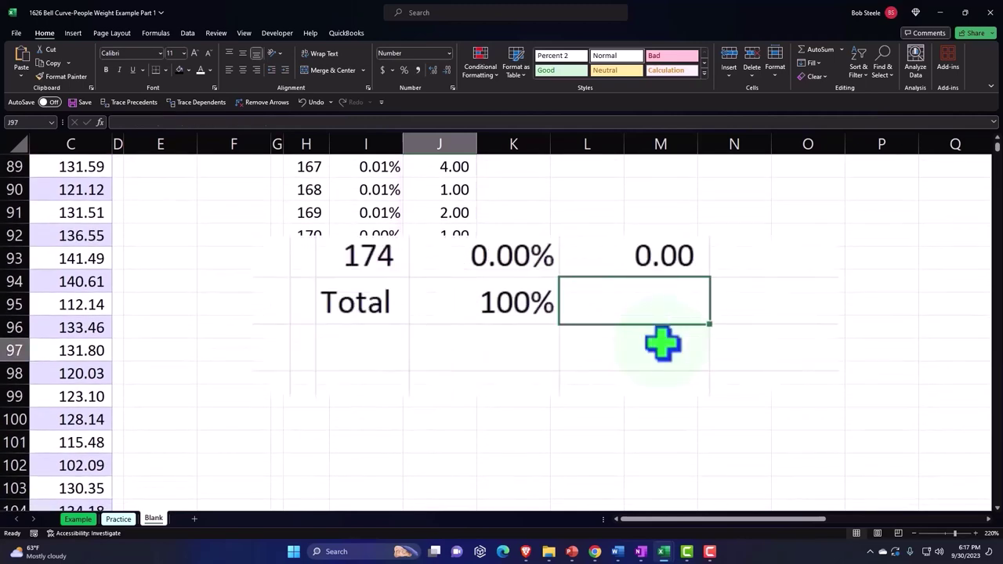
pyautogui.write('=SUM(J2#)')
pyautogui.press('Return')
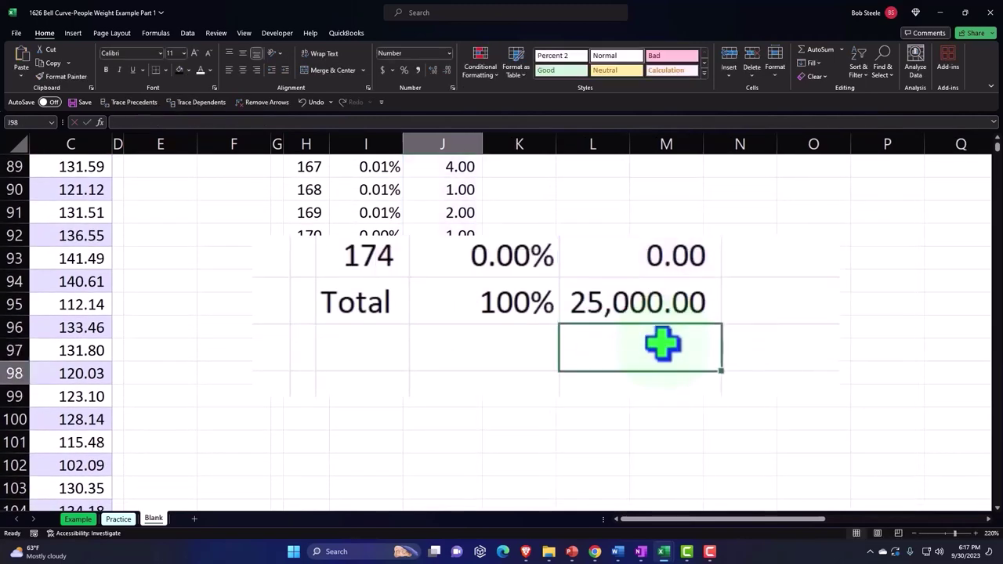
# - Enter the label Count of Data in E11 and autofit column E to its contents
pyautogui.scroll(20, 150, 343)
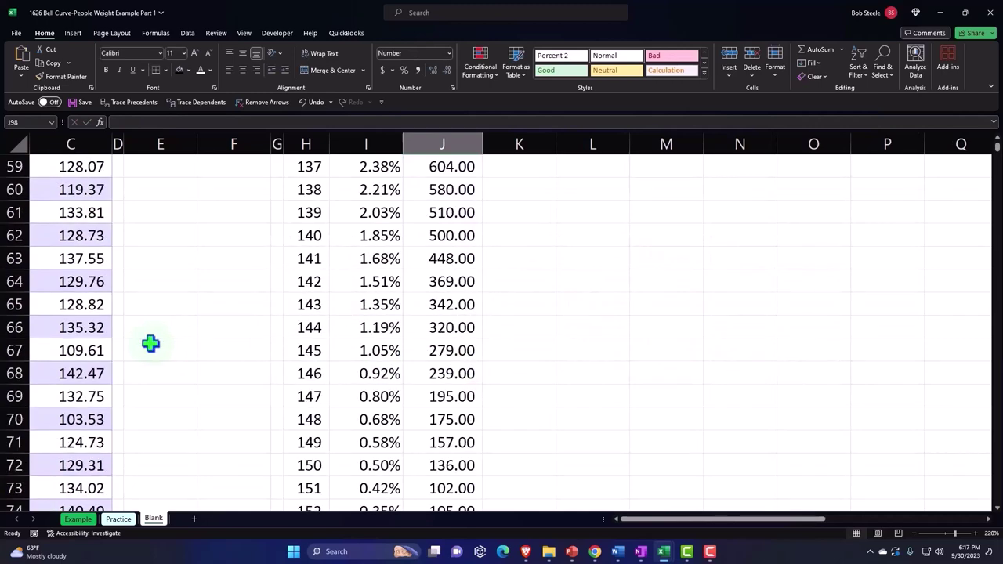
pyautogui.scroll(8, 151, 343)
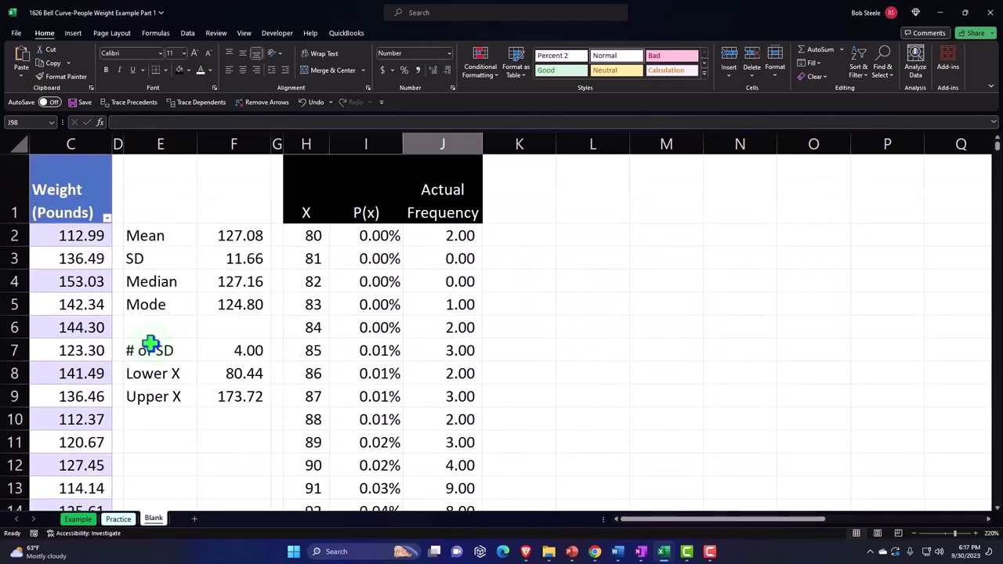
pyautogui.click(159, 439)
pyautogui.write('Count')
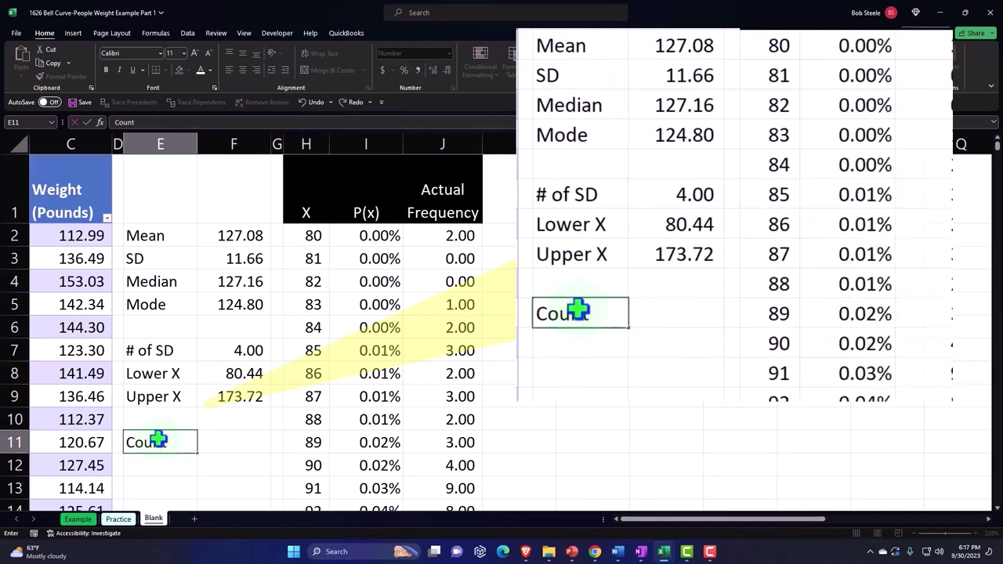
pyautogui.write(' of ')
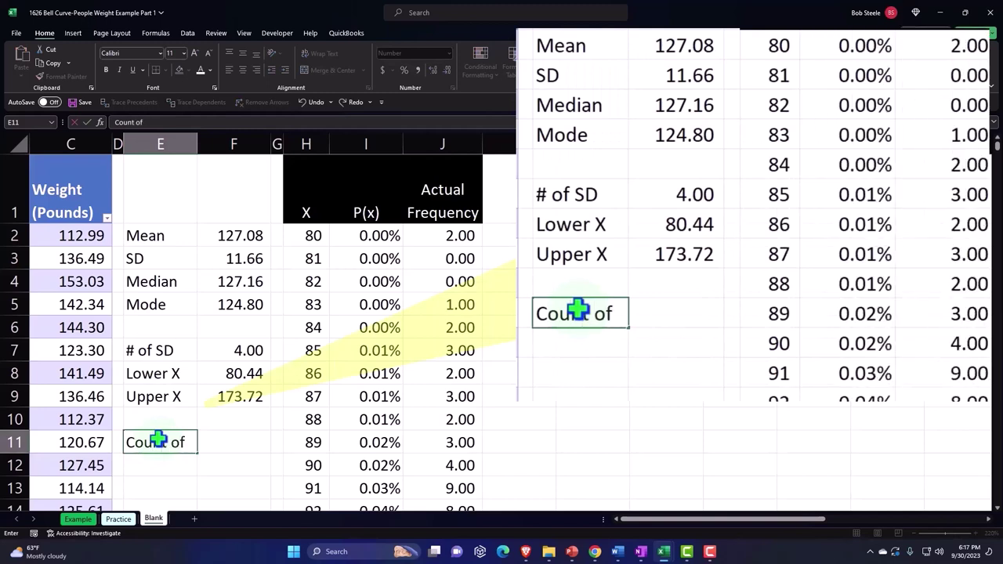
pyautogui.write('Data')
pyautogui.press('Tab')
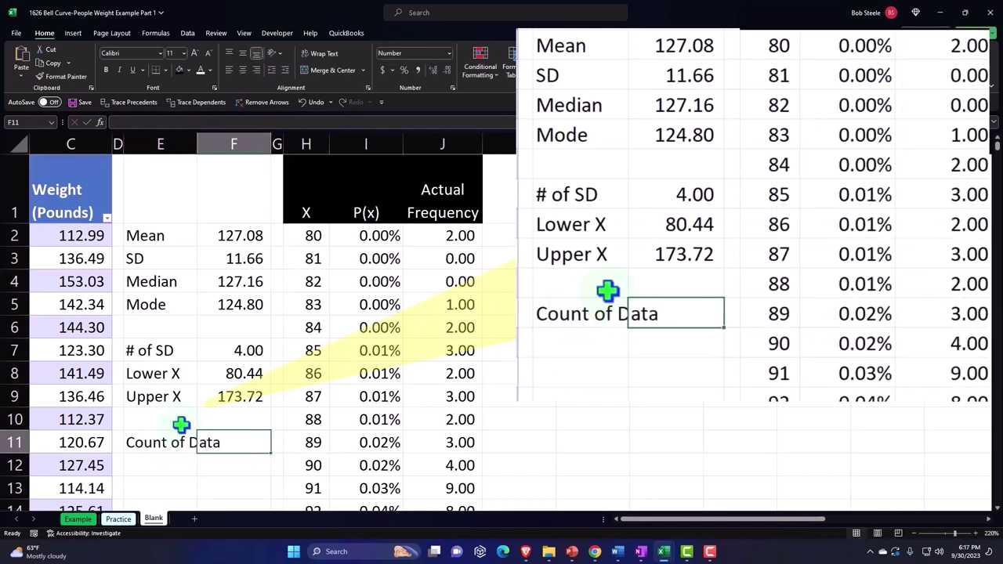
pyautogui.doubleClick(195, 140)
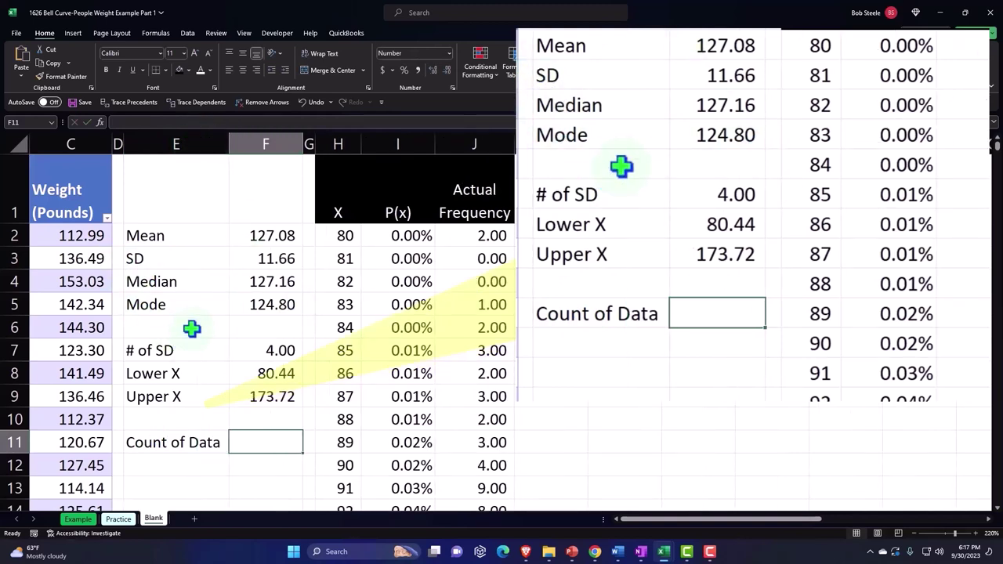
# - Count the entries of the Weight (Pounds) table column in F11 with the COUNT function
pyautogui.write('=')
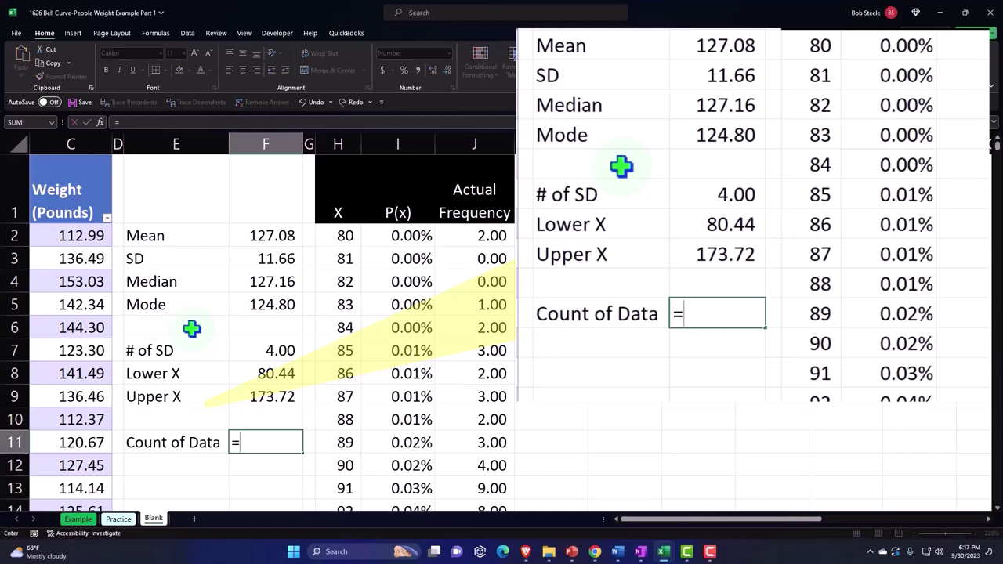
pyautogui.write('count')
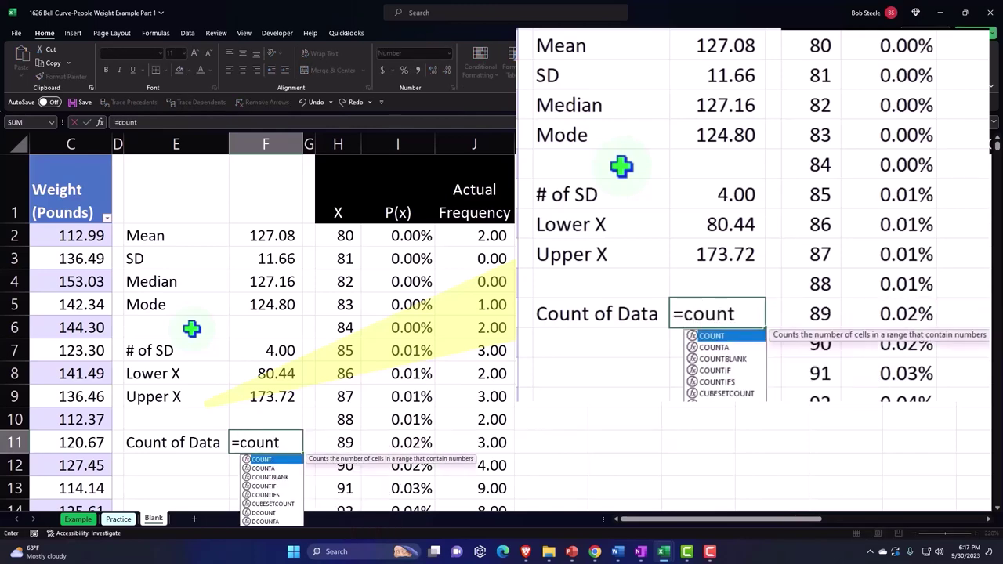
pyautogui.press('Tab')
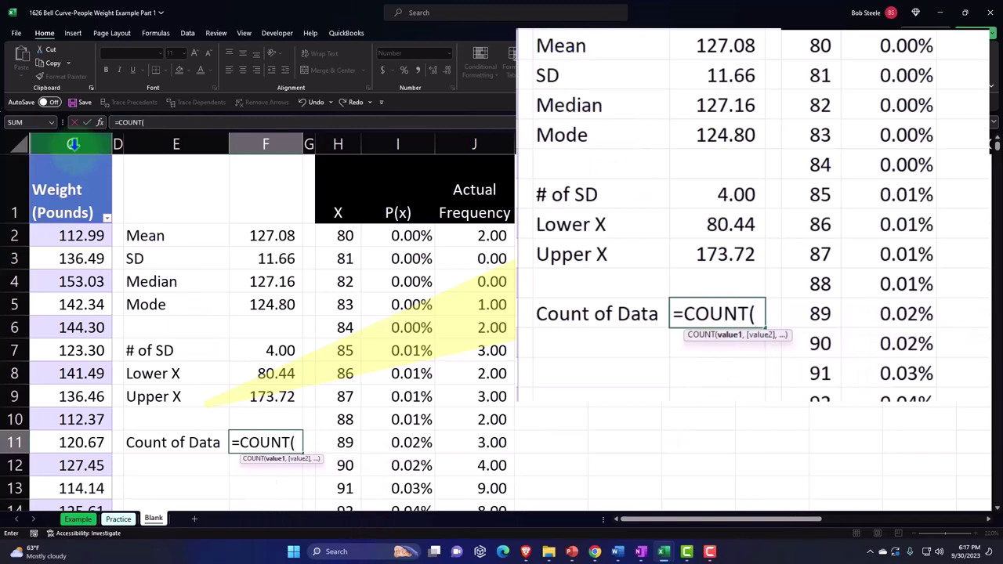
pyautogui.click(67, 159)
pyautogui.press('Return')
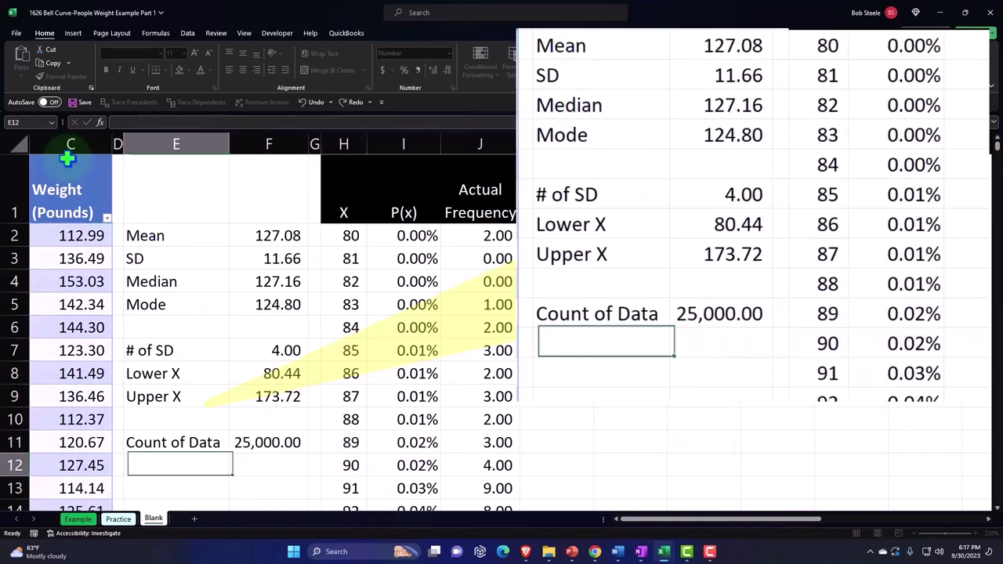
# - Compare the Total row with the data count and enter the header & of Total in K1, beside Actual Frequency
pyautogui.scroll(-20, 488, 333)
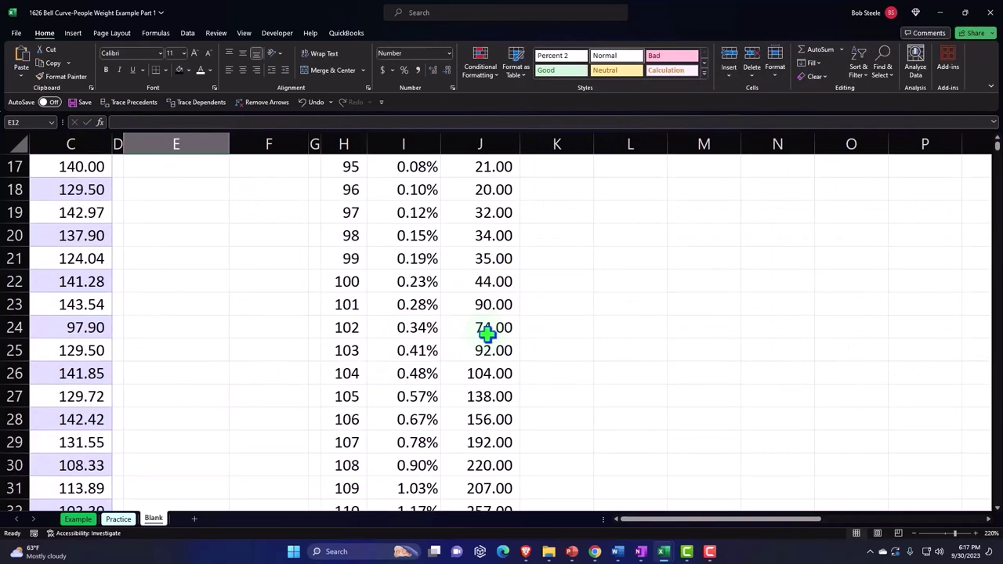
pyautogui.scroll(-3, 487, 333)
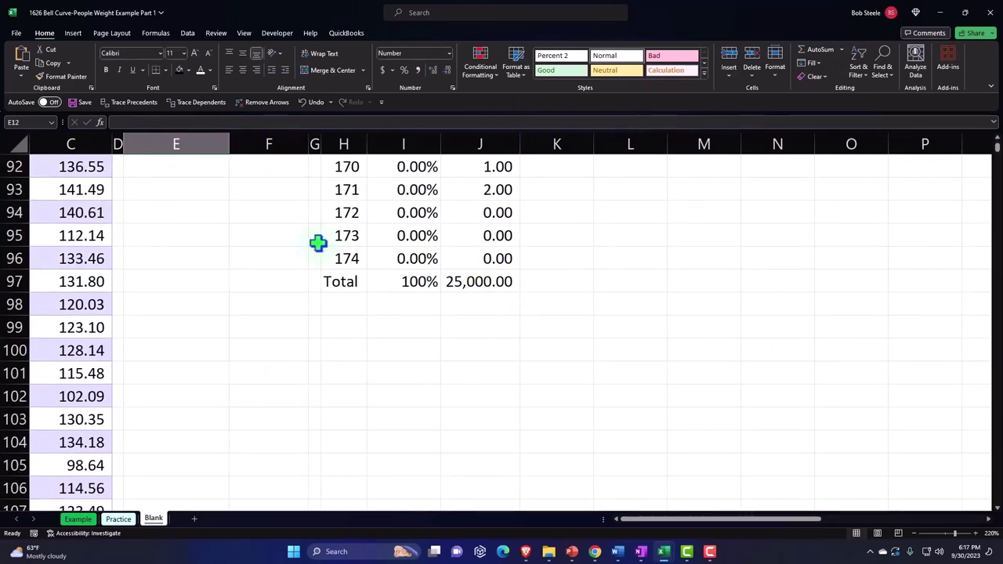
pyautogui.scroll(20, 318, 243)
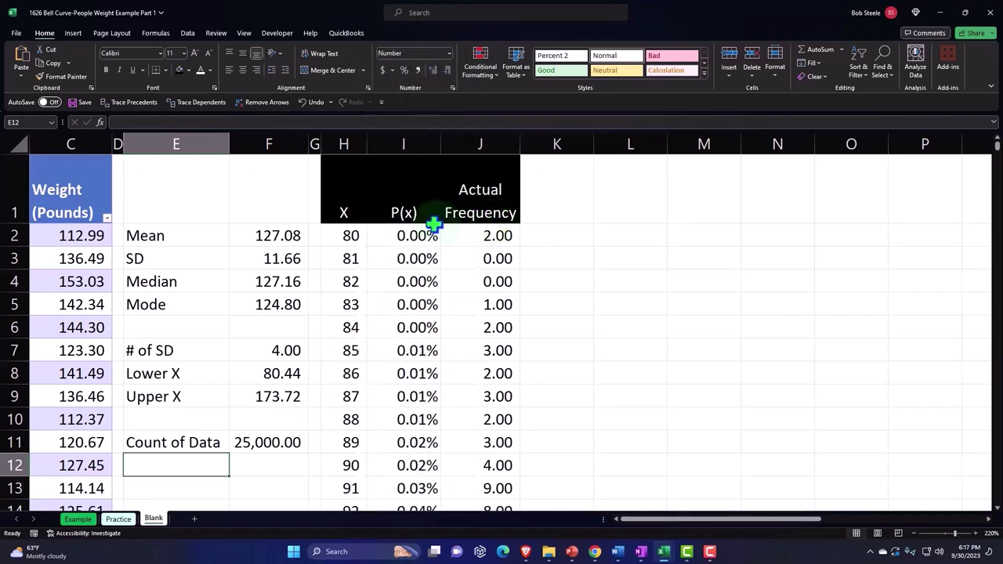
pyautogui.click(430, 223)
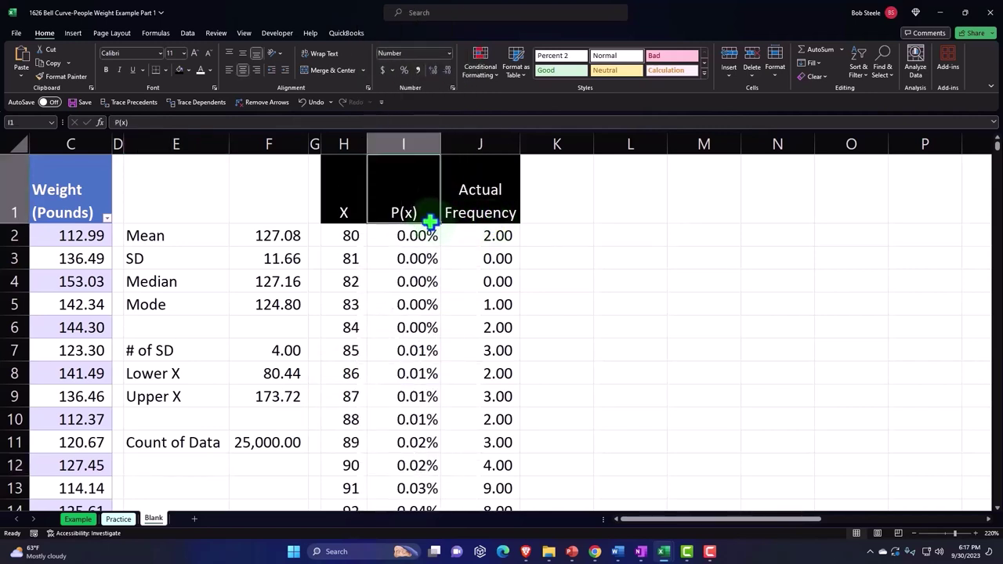
pyautogui.click(548, 199)
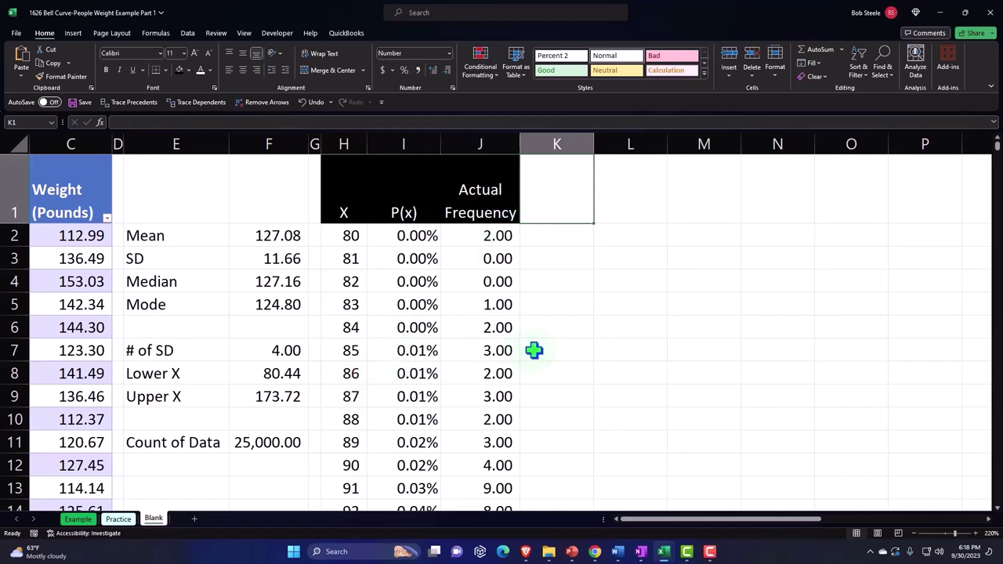
pyautogui.write('&')
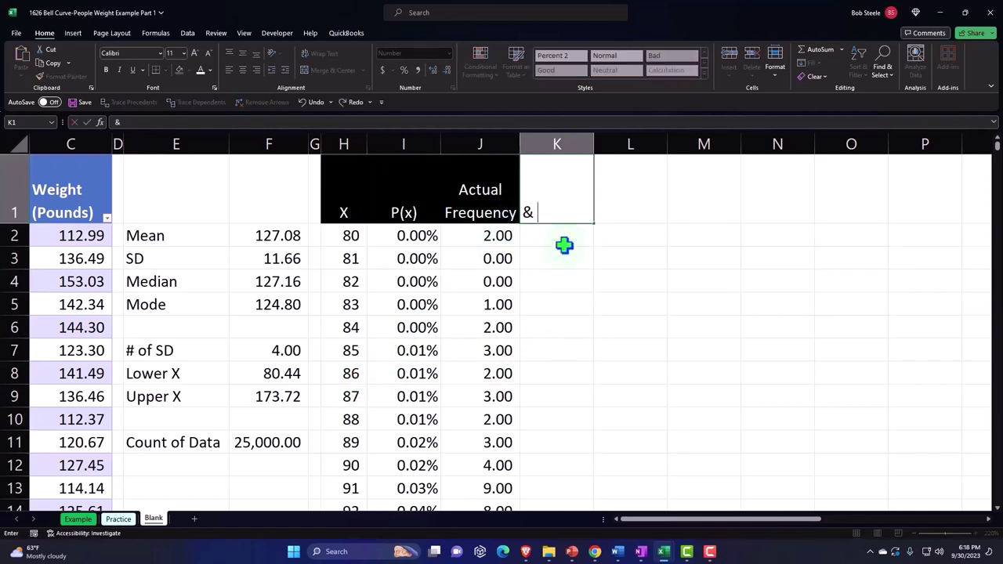
pyautogui.write(' of Total')
pyautogui.hotkey('ctrl', 'Return')
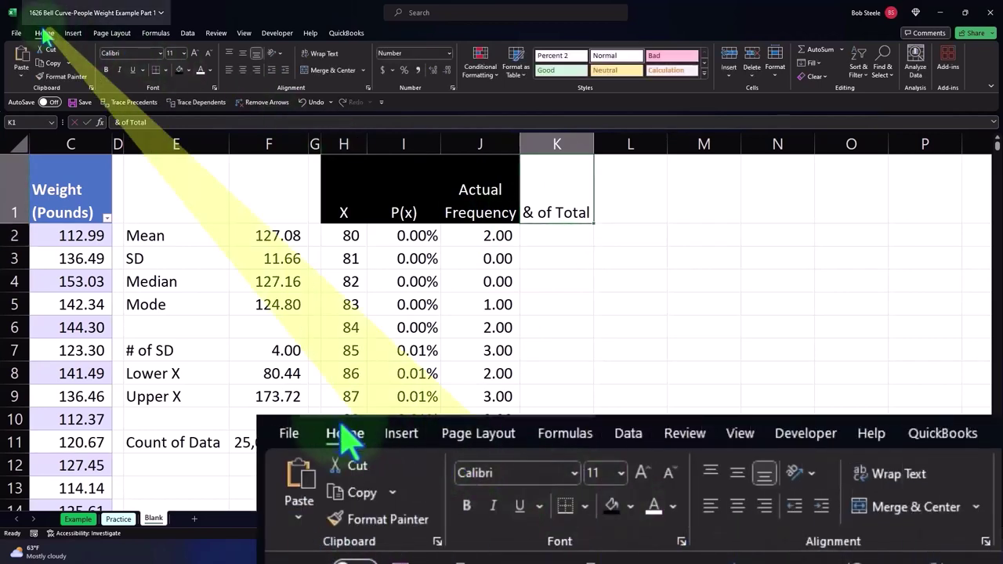
# - Give the K1 header a black fill and white font, with its text wrapped and centred
pyautogui.click(181, 71)
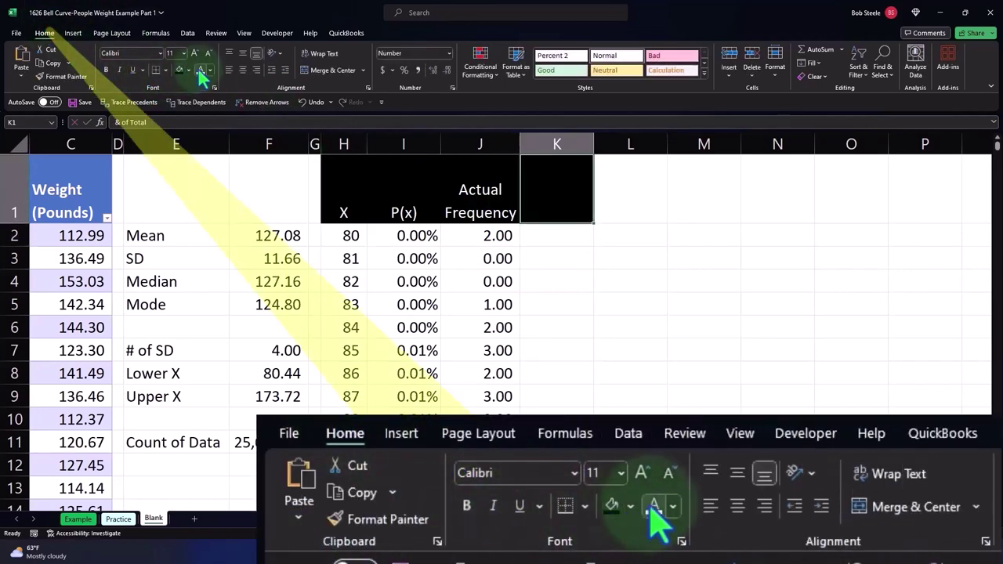
pyautogui.click(200, 70)
pyautogui.click(324, 55)
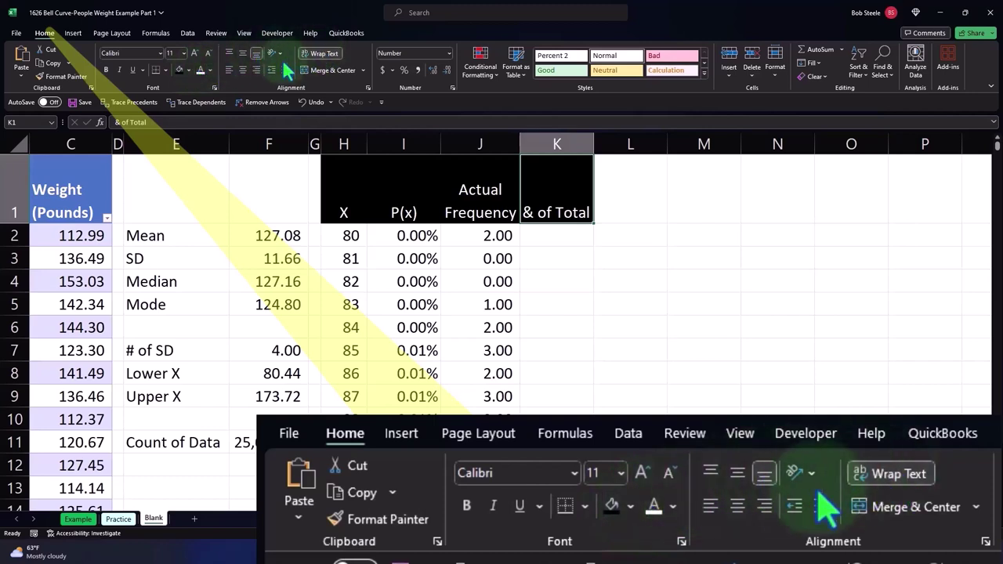
pyautogui.click(242, 69)
pyautogui.click(567, 233)
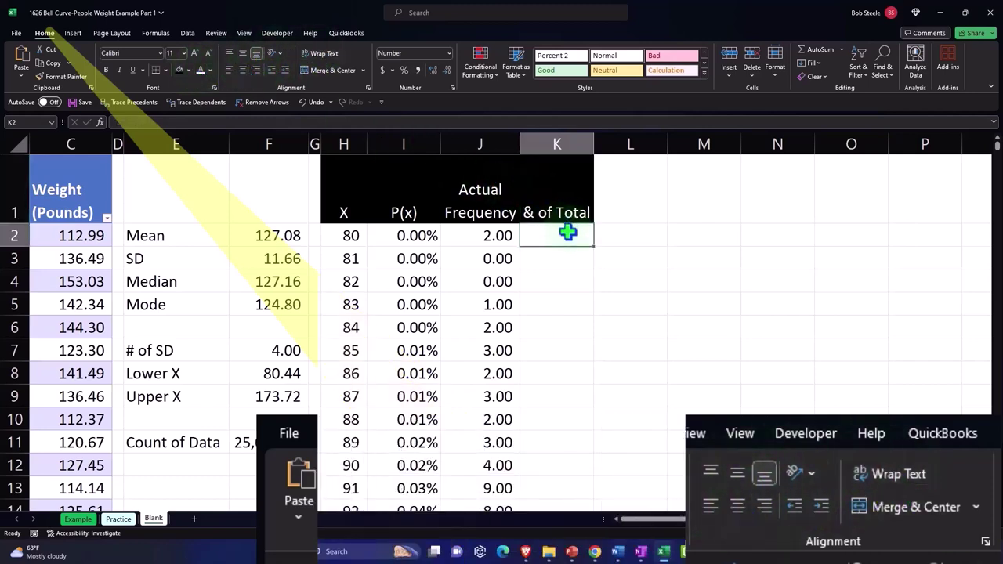